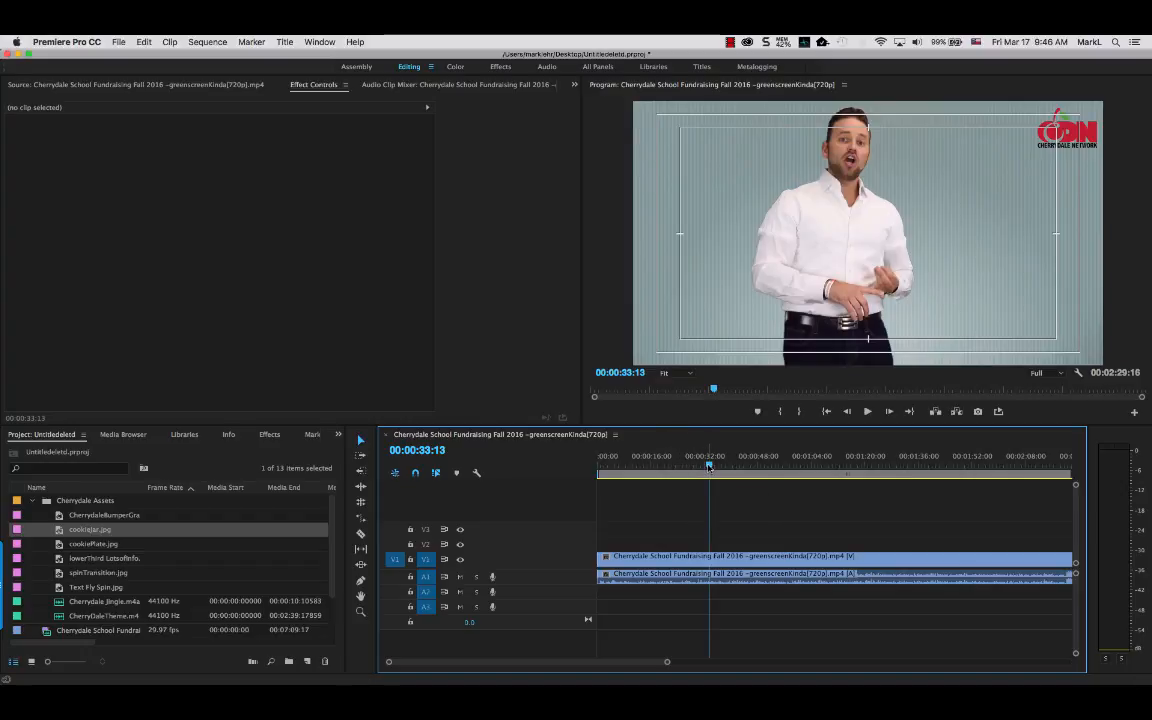
Step: Play the footage from around 25 seconds and add a sequence marker at 00:00:33:13
left_click_drag(709, 466, 682, 466)
key("space")
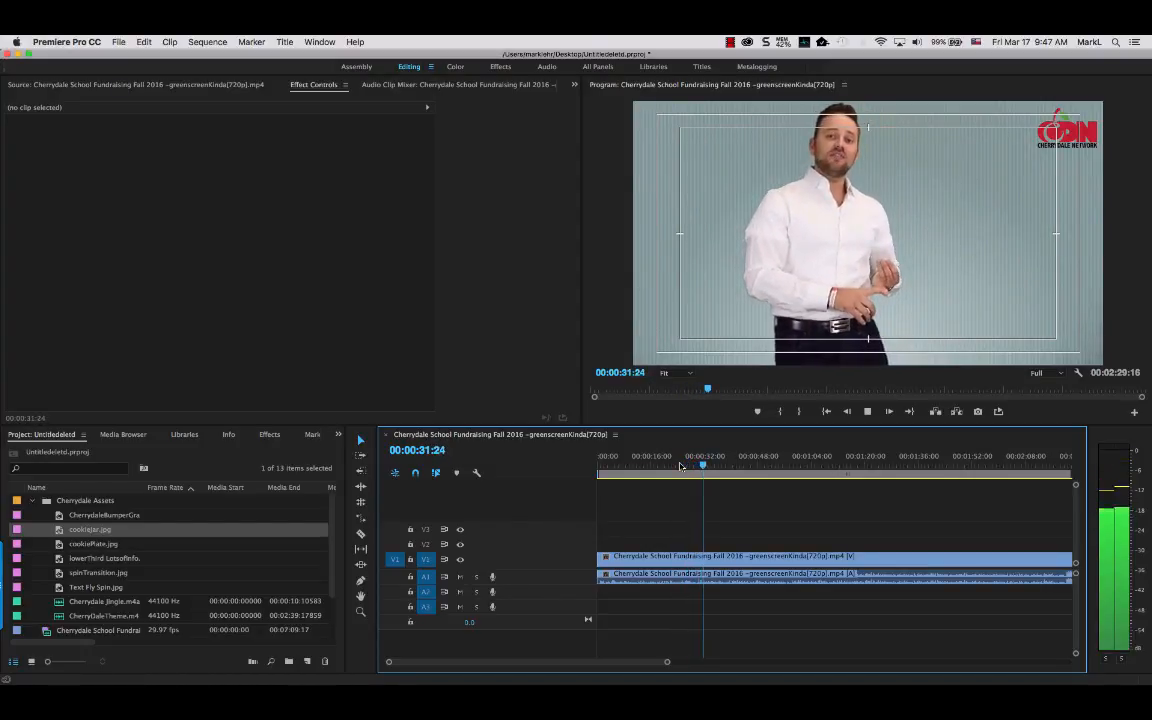
key("space")
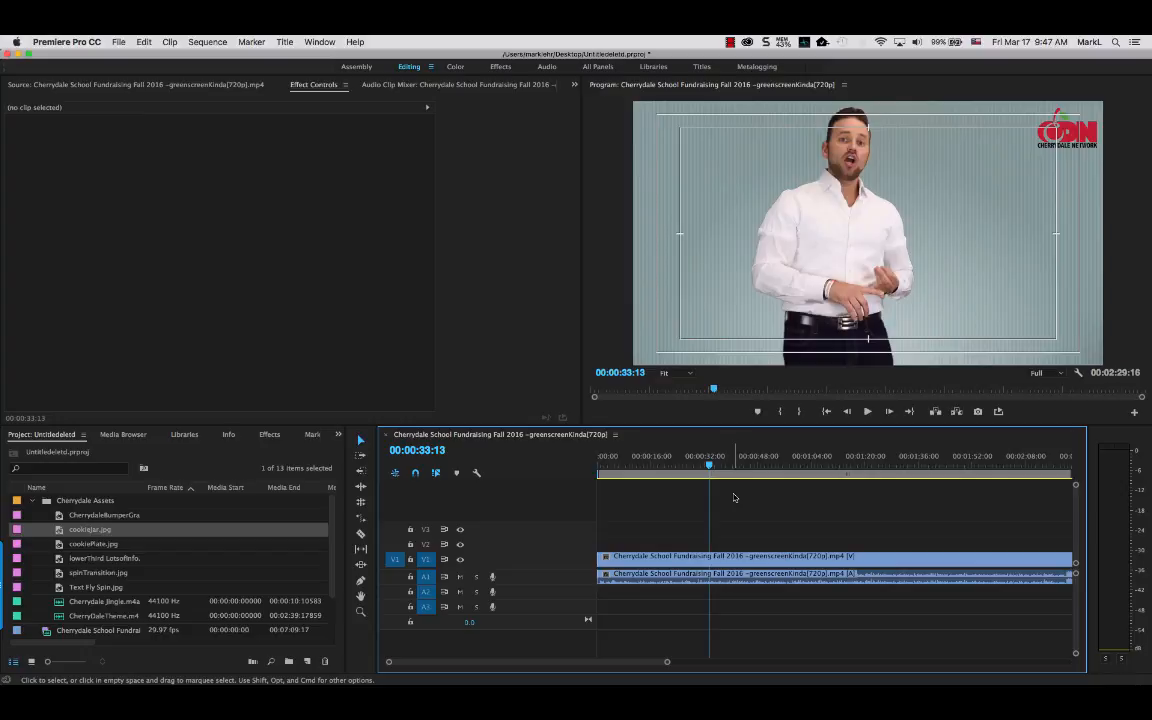
key("m")
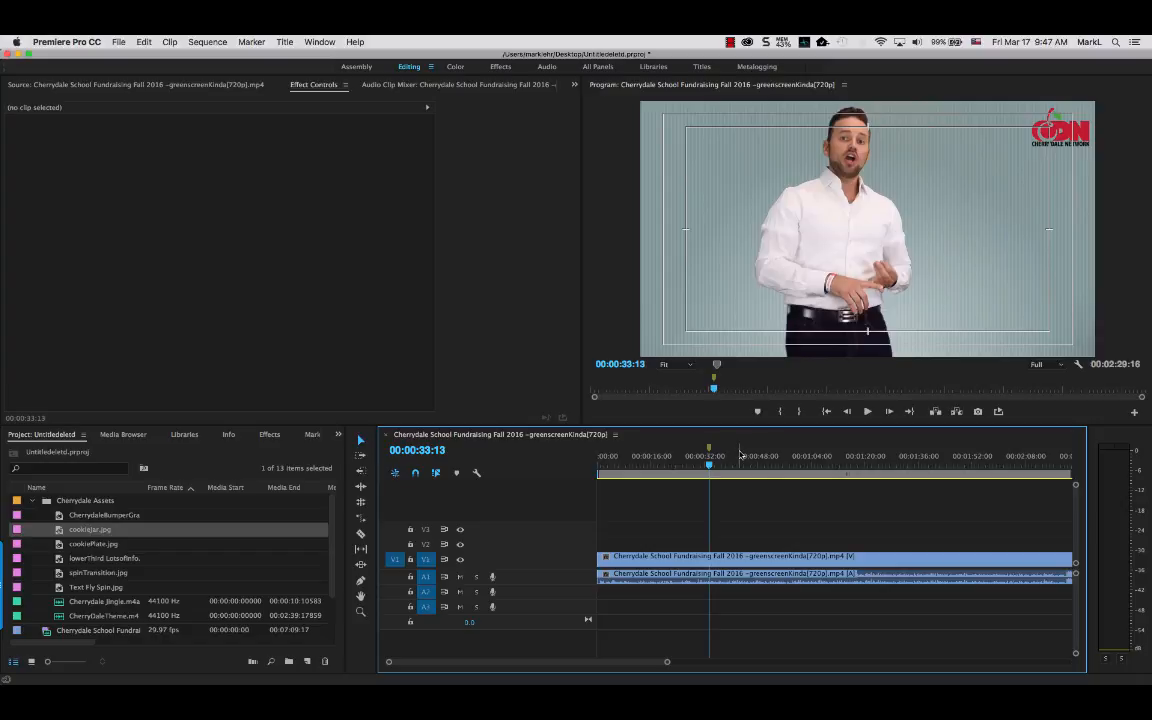
Step: Preview the cookieJar.jpg and cookiePlate.jpg images, then place cookieJar.jpg on track V2 starting at the 00:00:33:13 marker
double_click(59, 533)
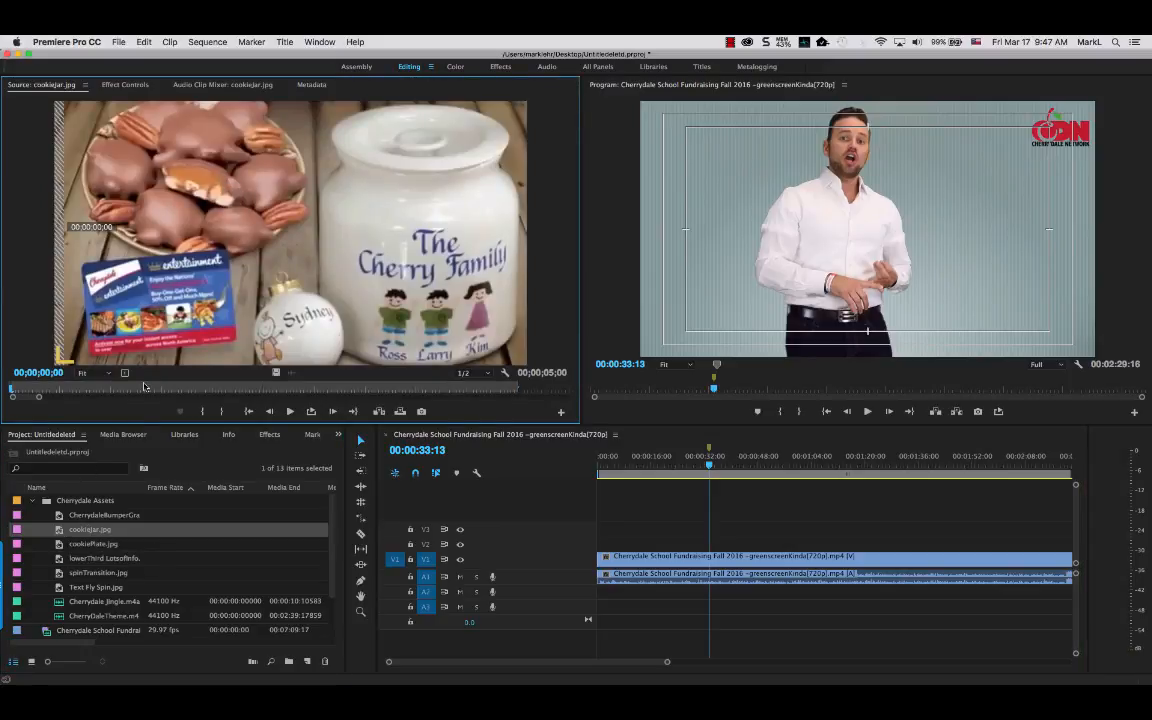
double_click(59, 545)
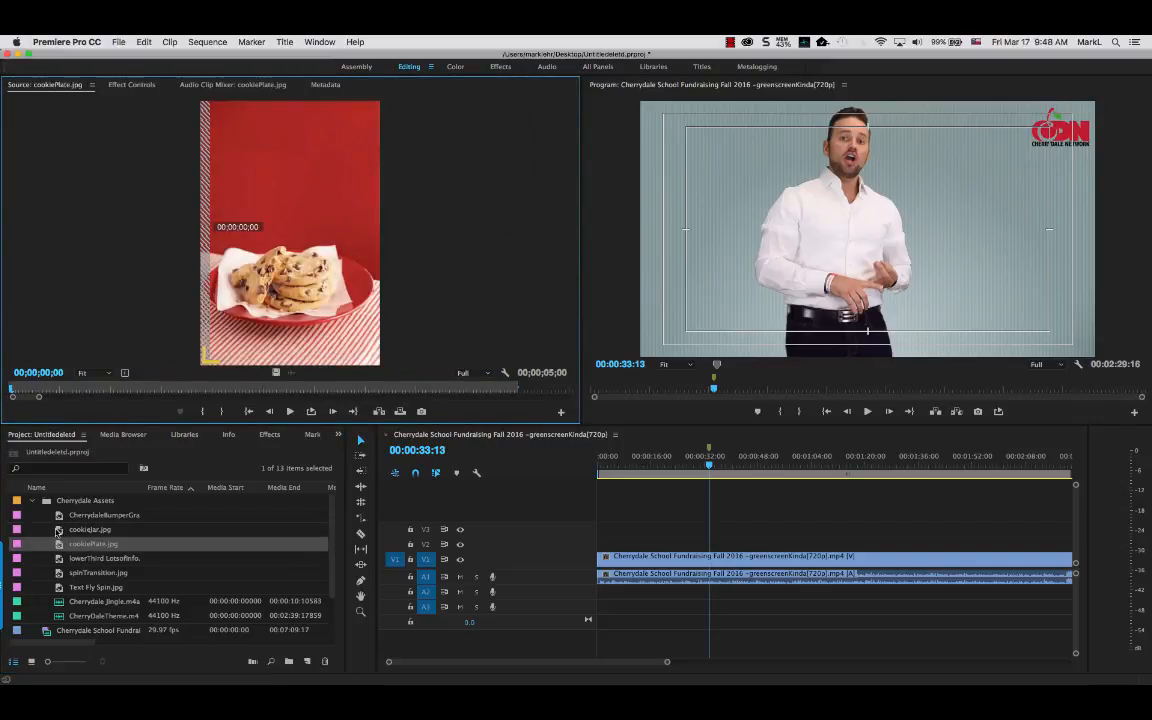
double_click(59, 530)
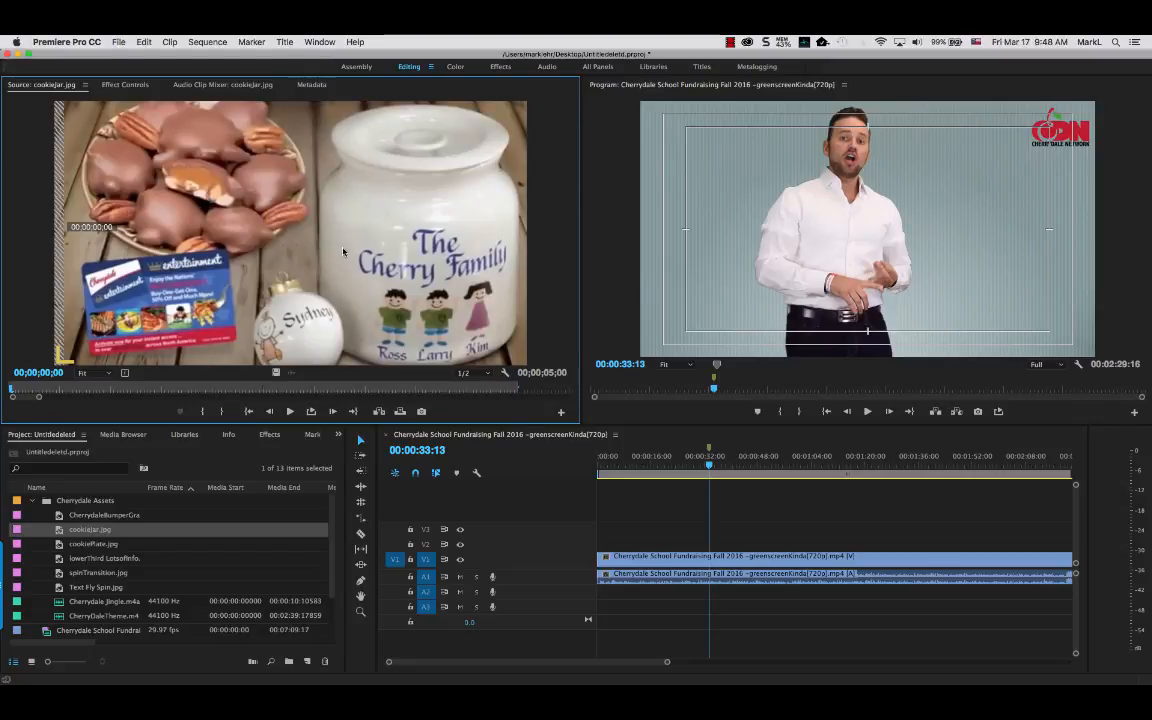
left_click_drag(468, 331, 717, 543)
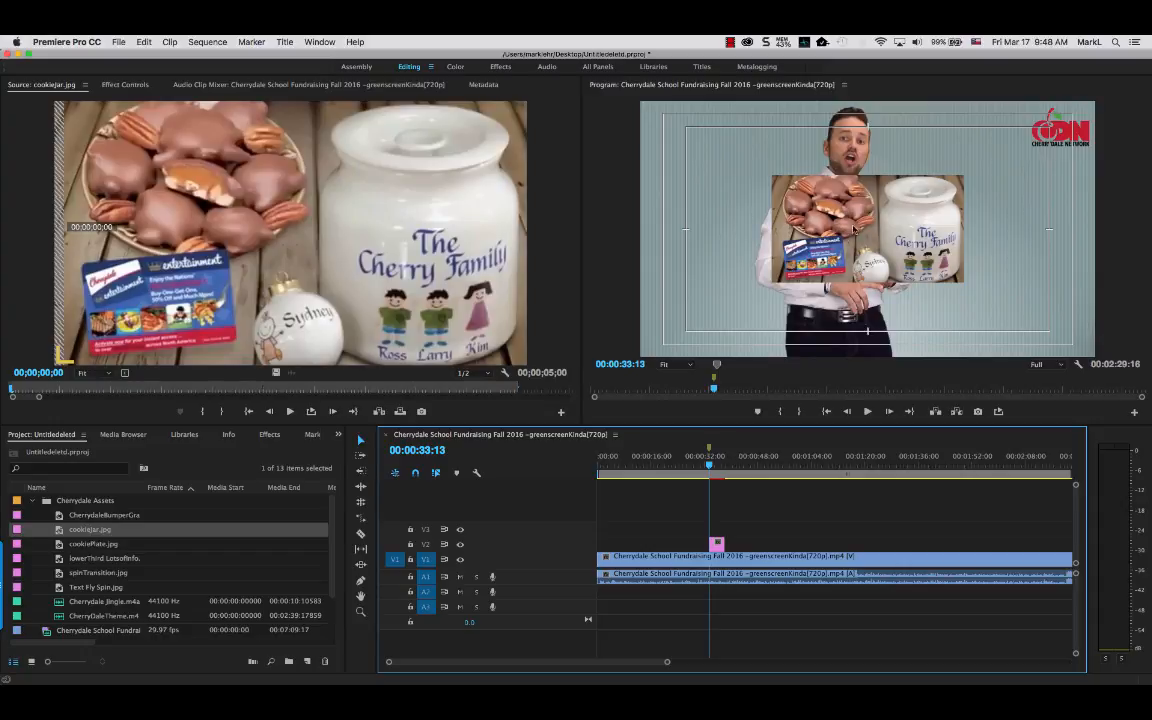
Step: Move the cookie jar image beside the presenter, under the logo, at about 1010, 259 and scale it to about 75.5%
left_click(851, 226)
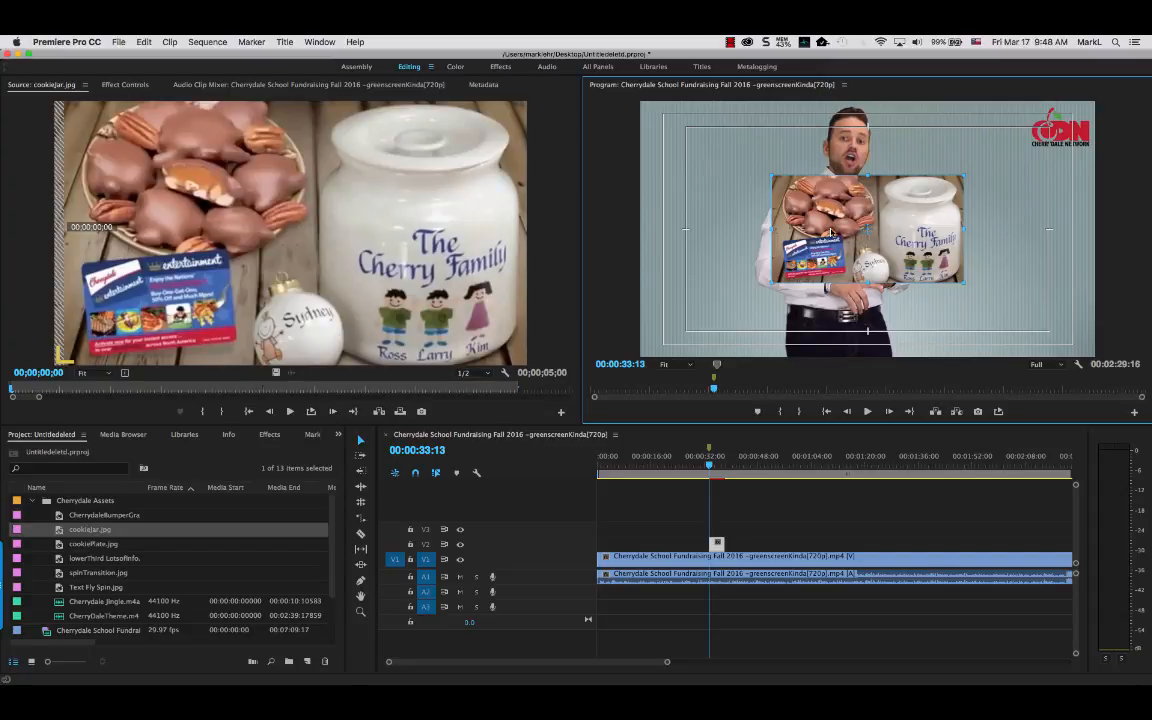
left_click_drag(840, 234, 943, 212)
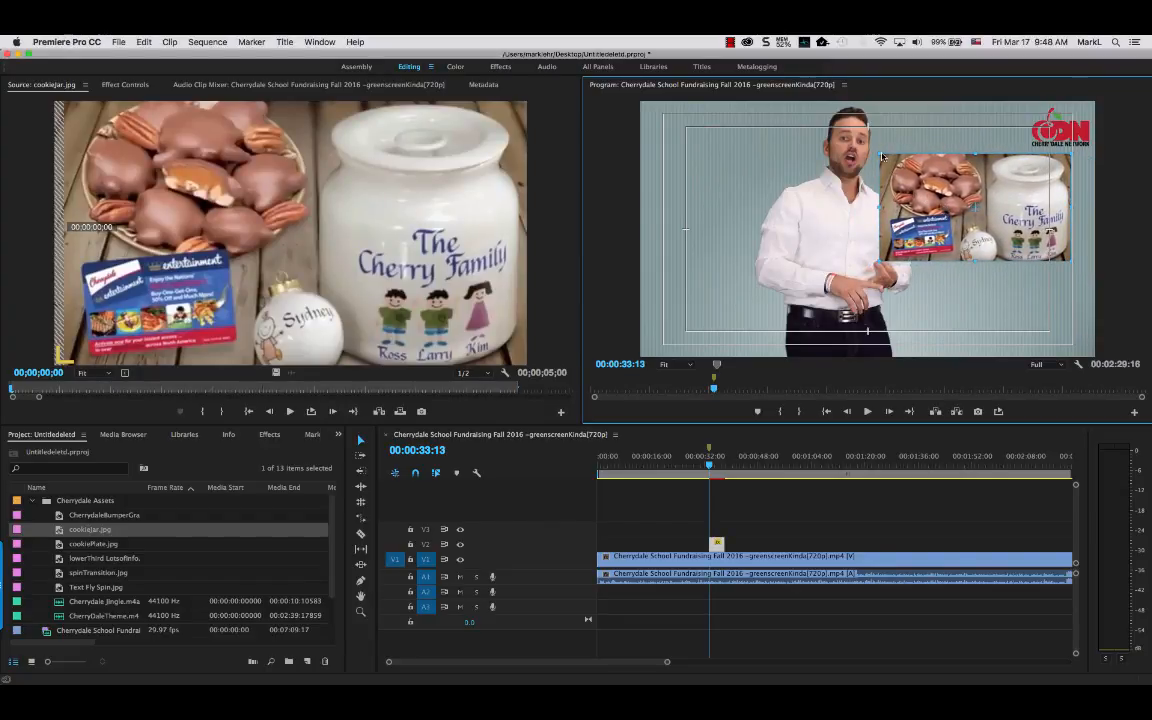
left_click_drag(881, 156, 968, 185)
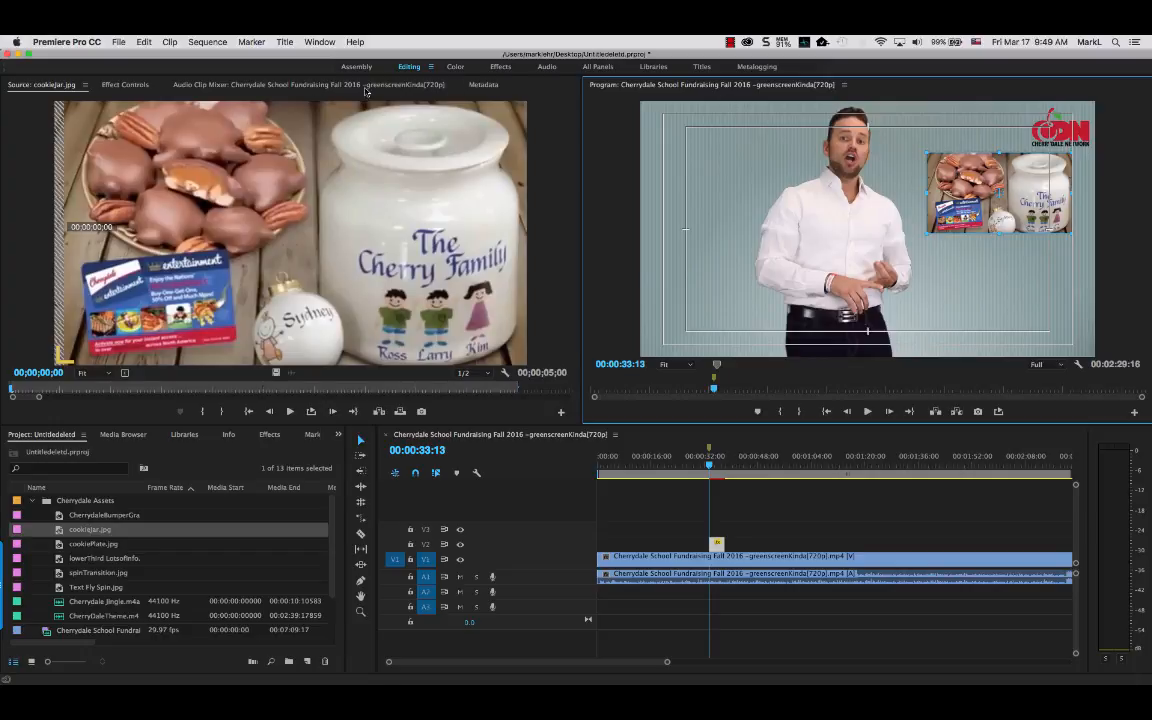
Step: Turn on Position and Scale keyframing for the cookieJar.jpg clip at 00:00:33:13
left_click(116, 88)
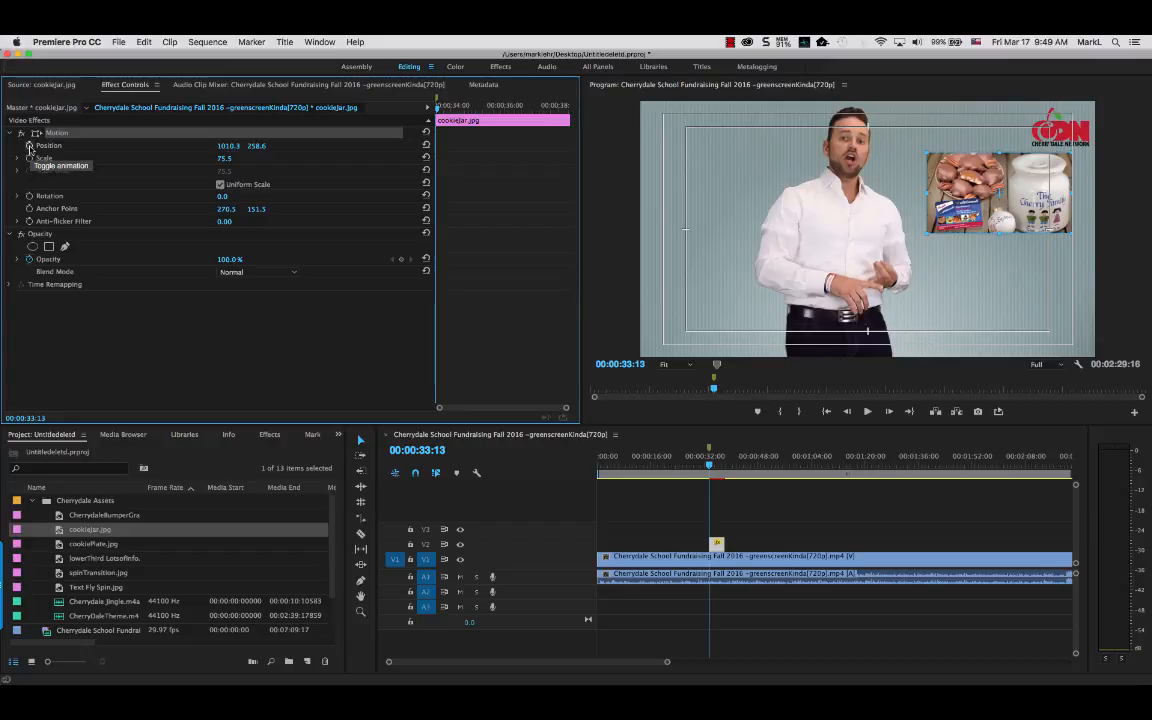
left_click(29, 146)
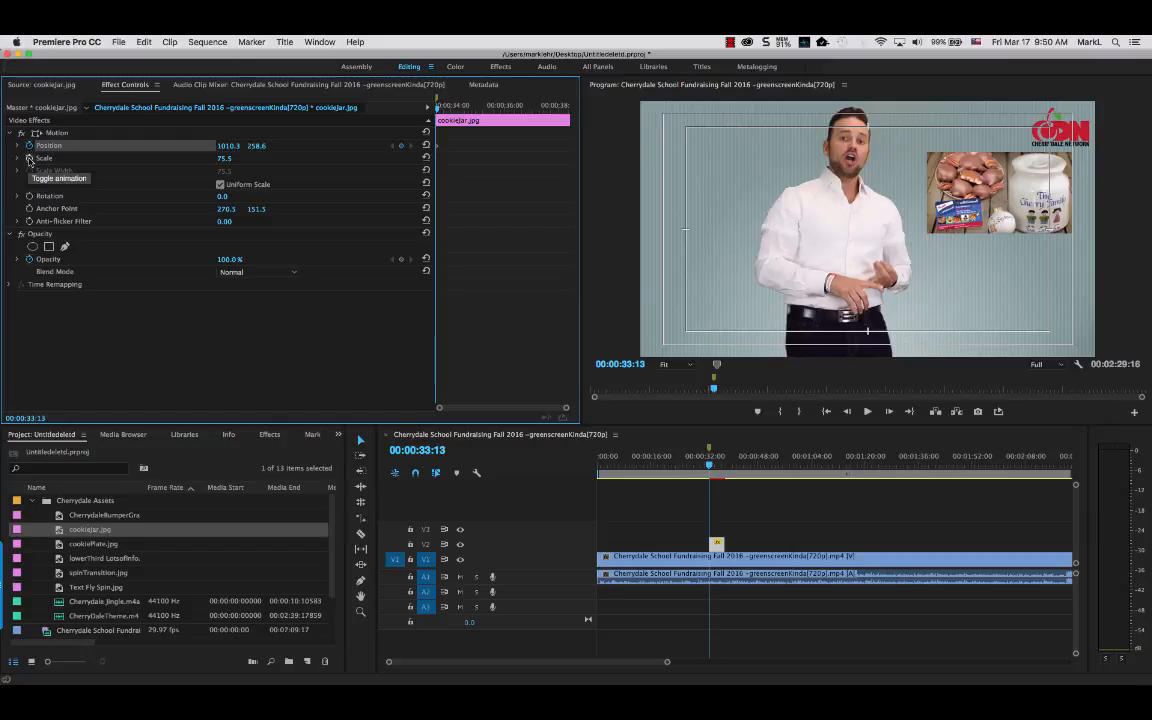
left_click(29, 158)
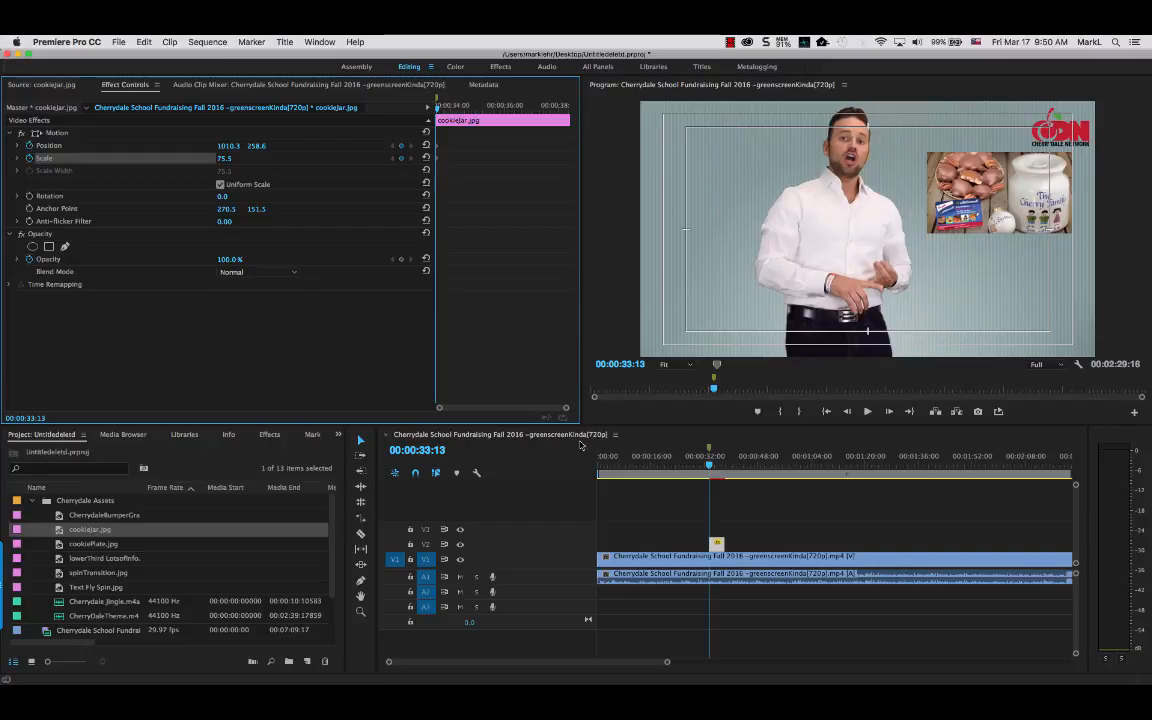
Step: Extend the start of the cookieJar.jpg clip on V2 back three seconds to 00:00:30:13
left_click(709, 466)
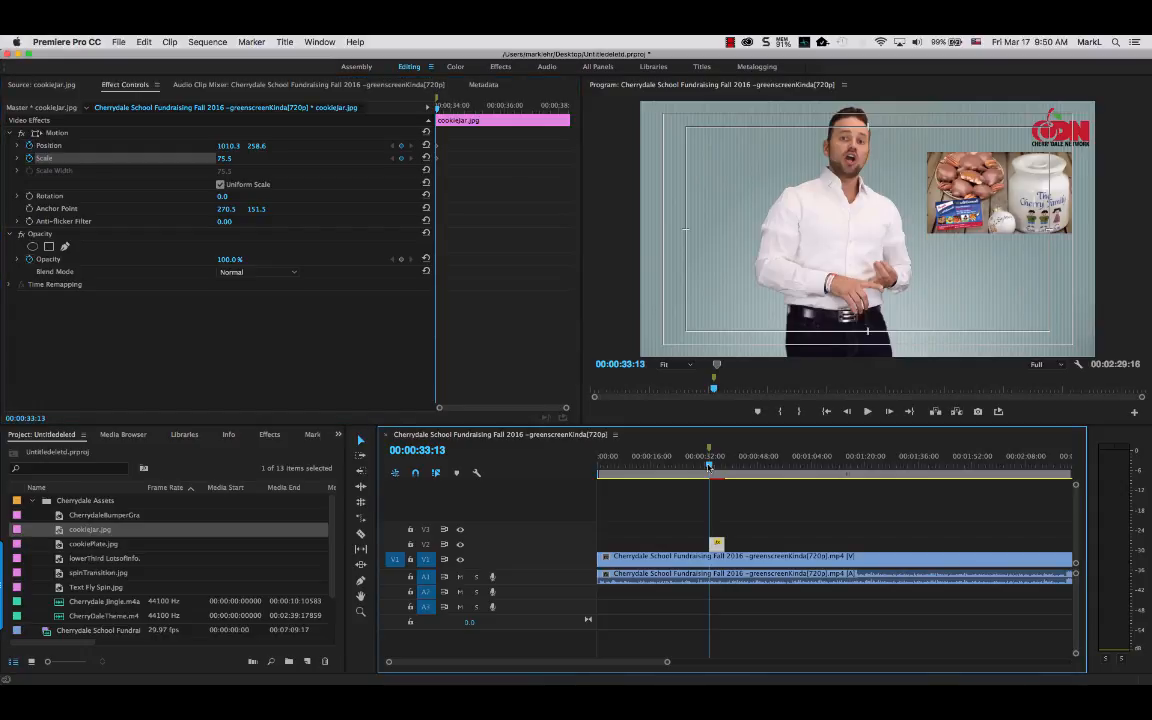
left_click_drag(709, 466, 699, 470)
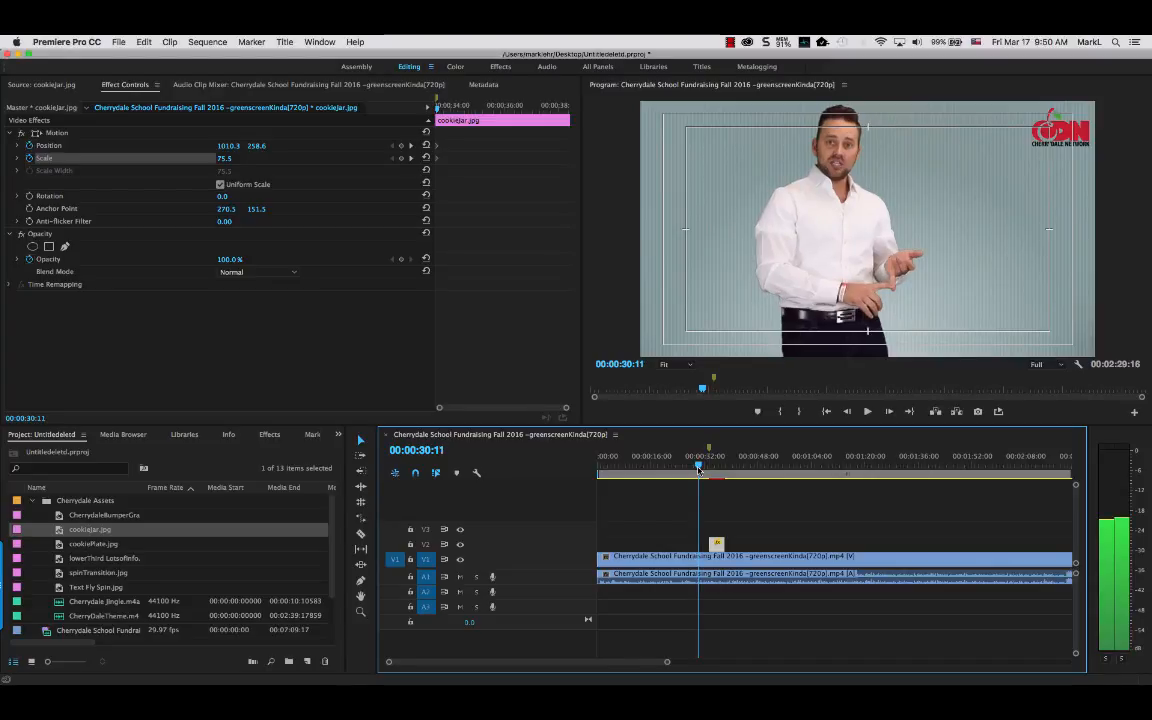
left_click_drag(698, 470, 699, 470)
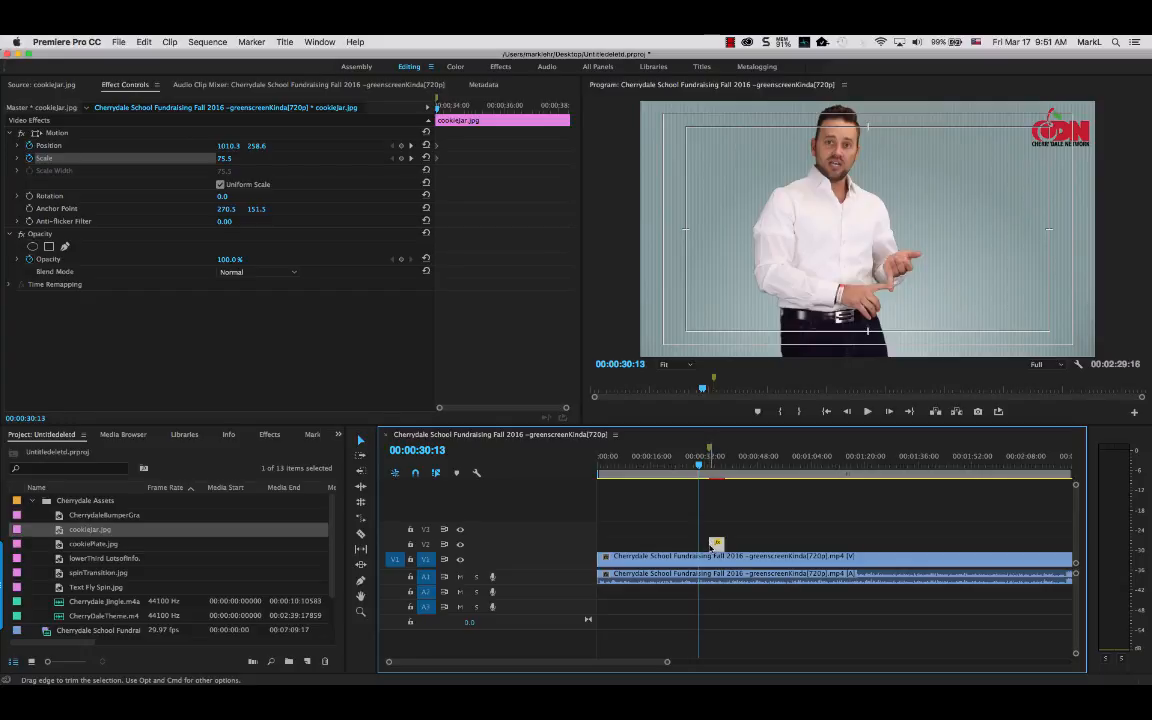
left_click_drag(712, 543, 704, 545)
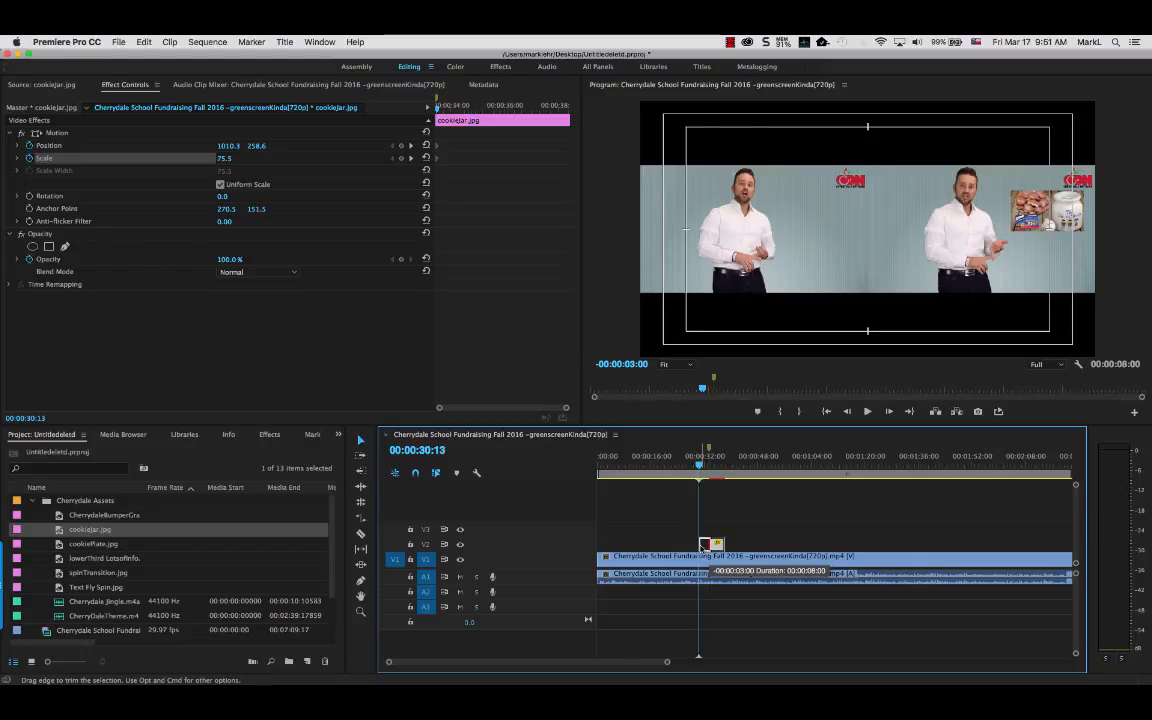
left_click_drag(704, 545, 702, 545)
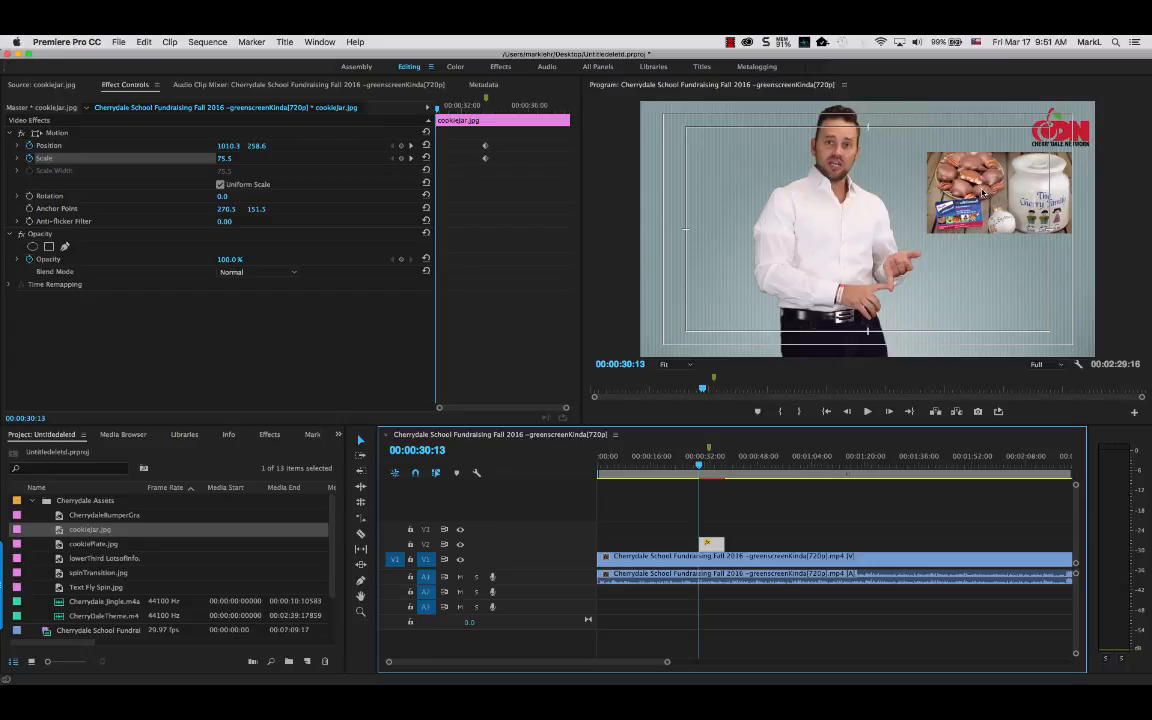
Step: With the program preview at 25%, move the image off the frame's right side at 00:00:30:13, to about 1490, 255
left_click(983, 192)
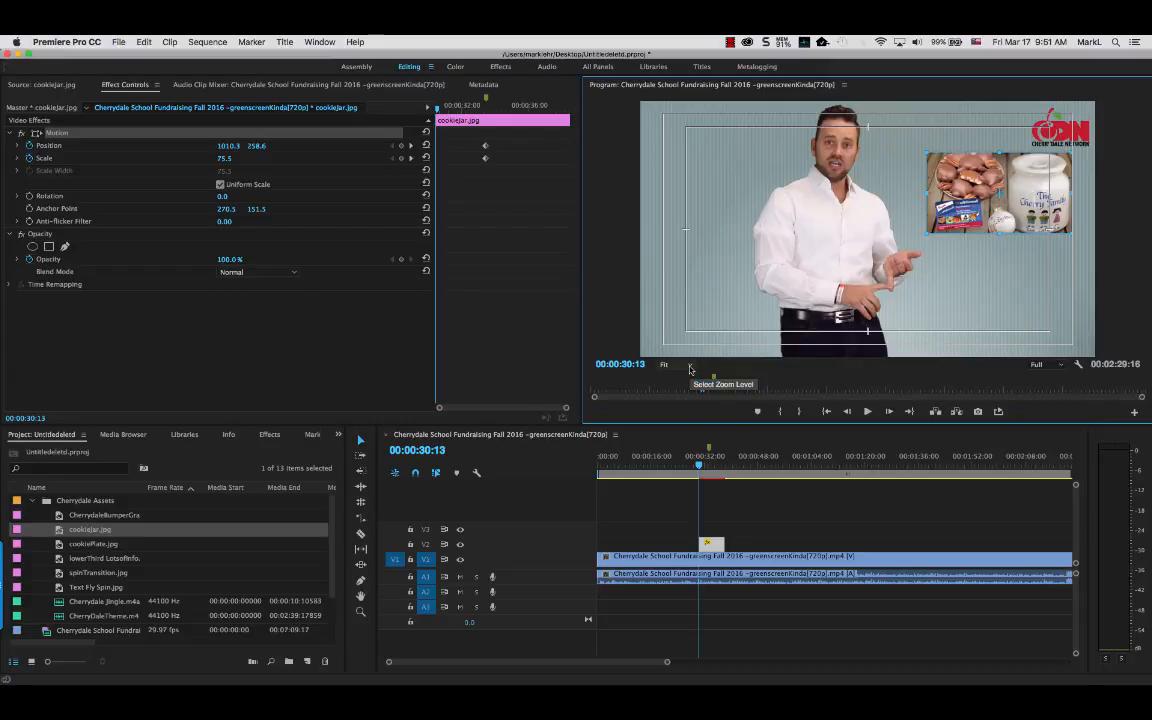
left_click(689, 369)
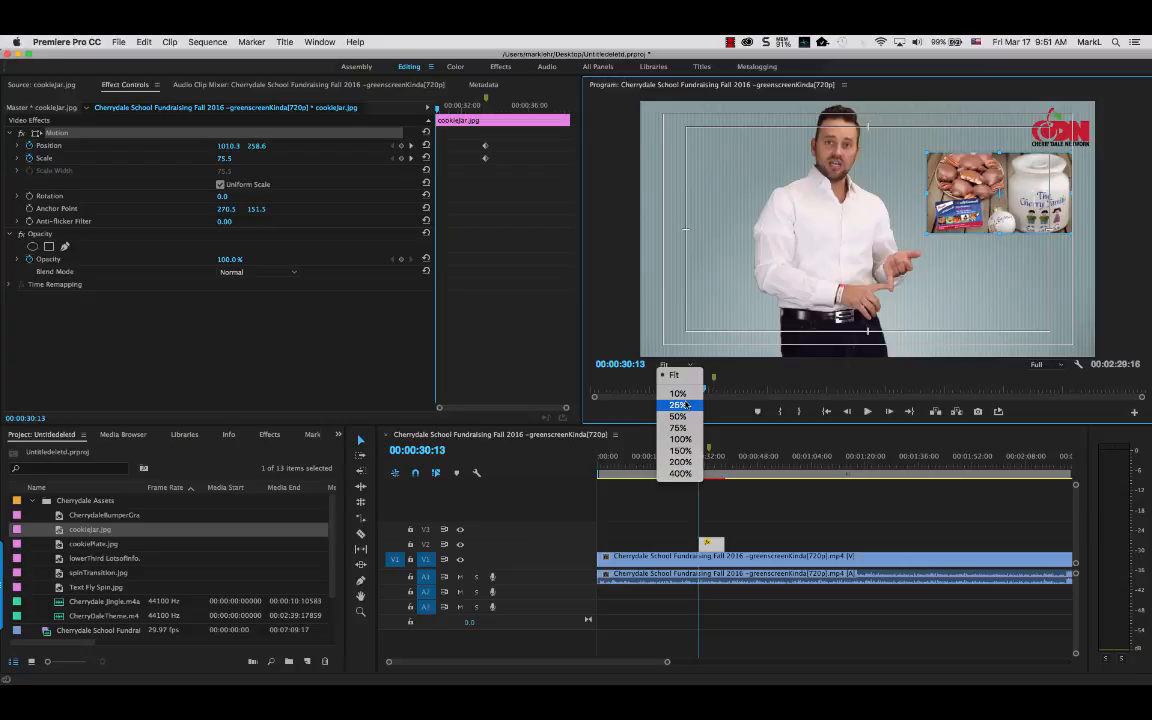
left_click(687, 404)
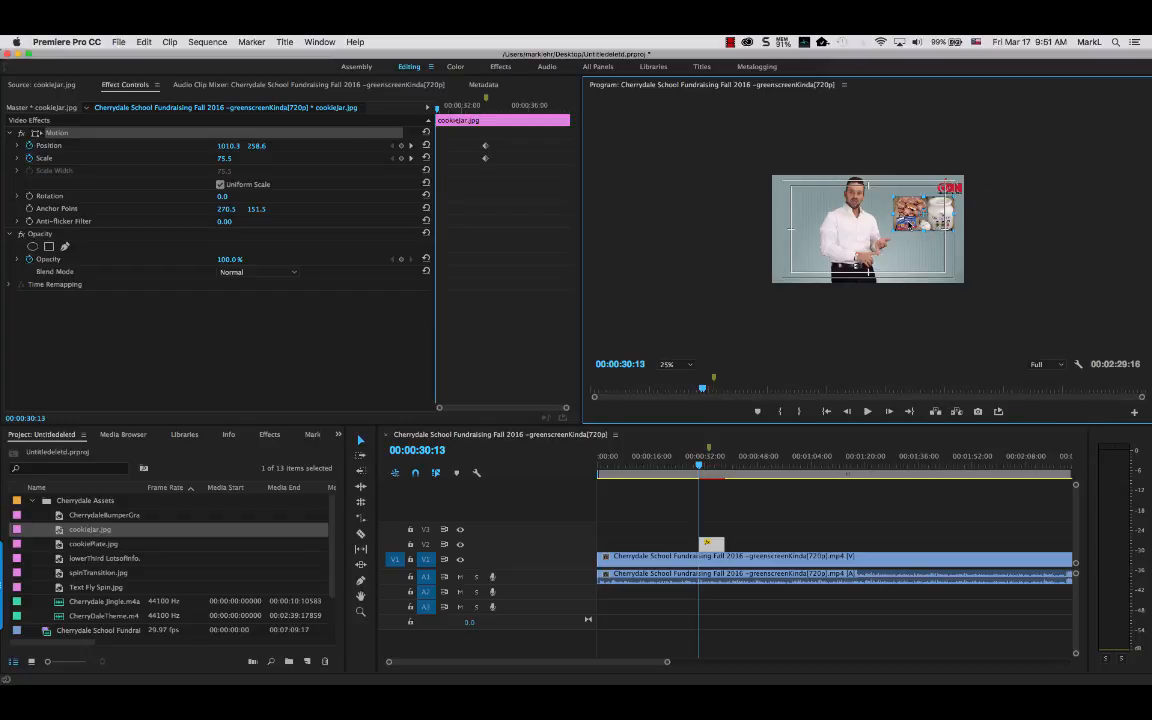
left_click_drag(908, 222, 982, 225)
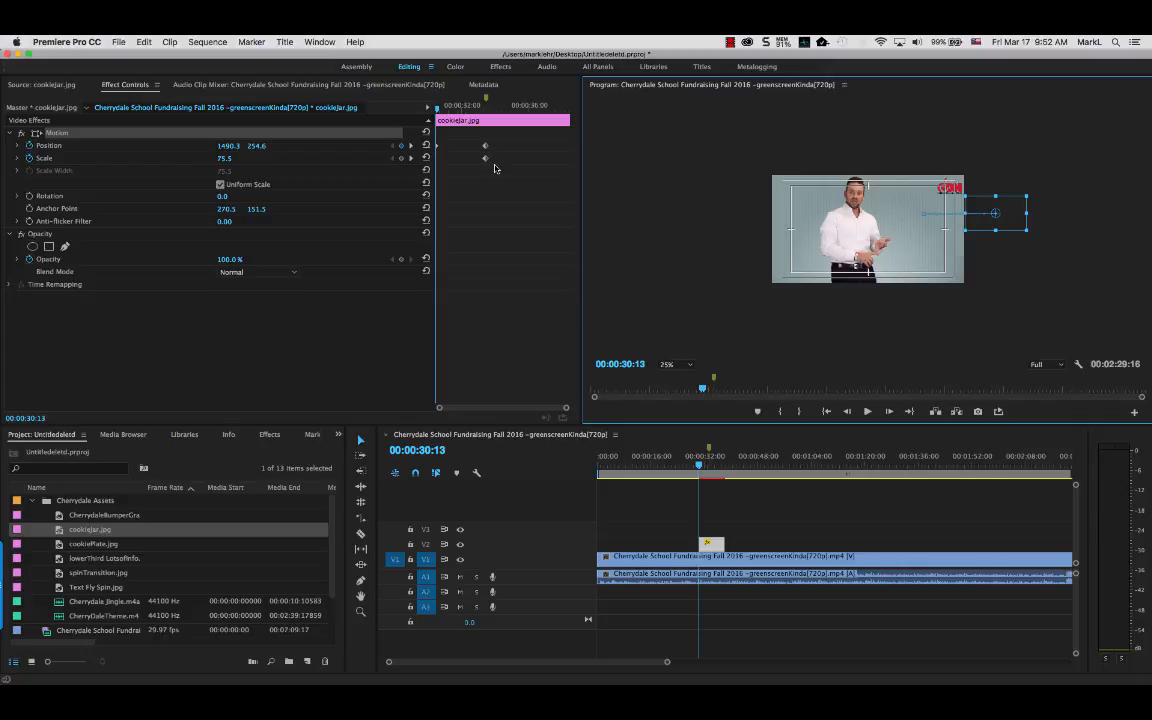
Step: Fit the program preview and play back the cookie jar image's slide-in from 00:00:27:15
left_click(699, 472)
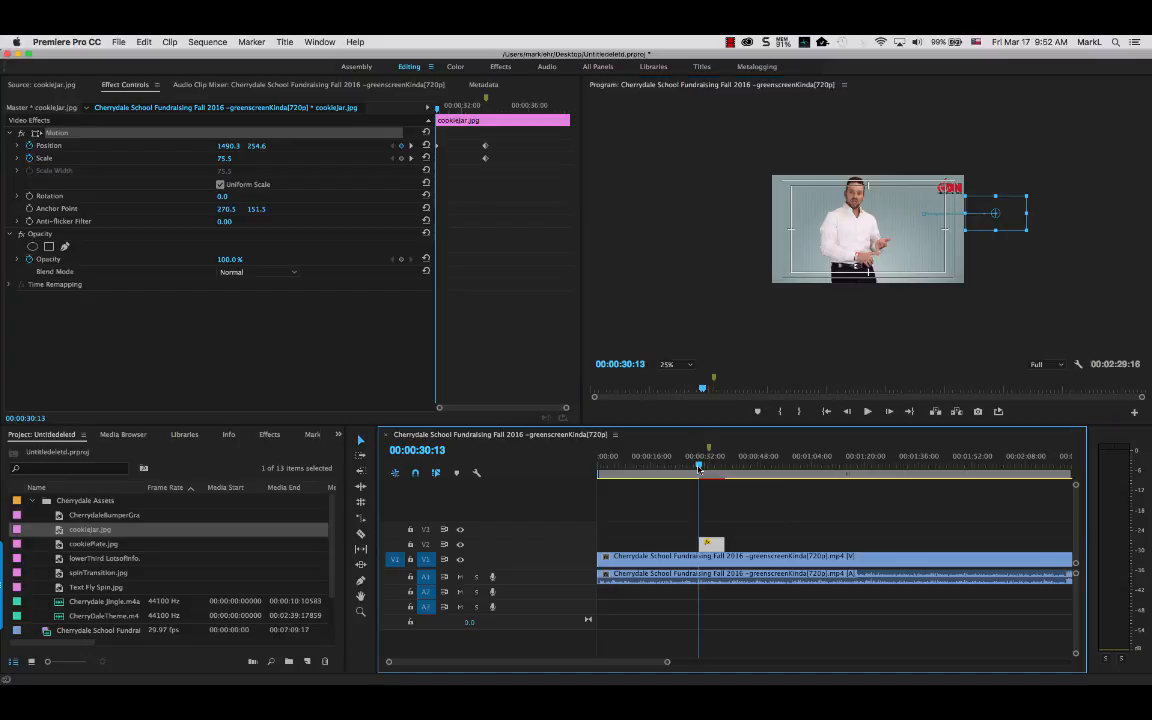
left_click_drag(699, 472, 688, 442)
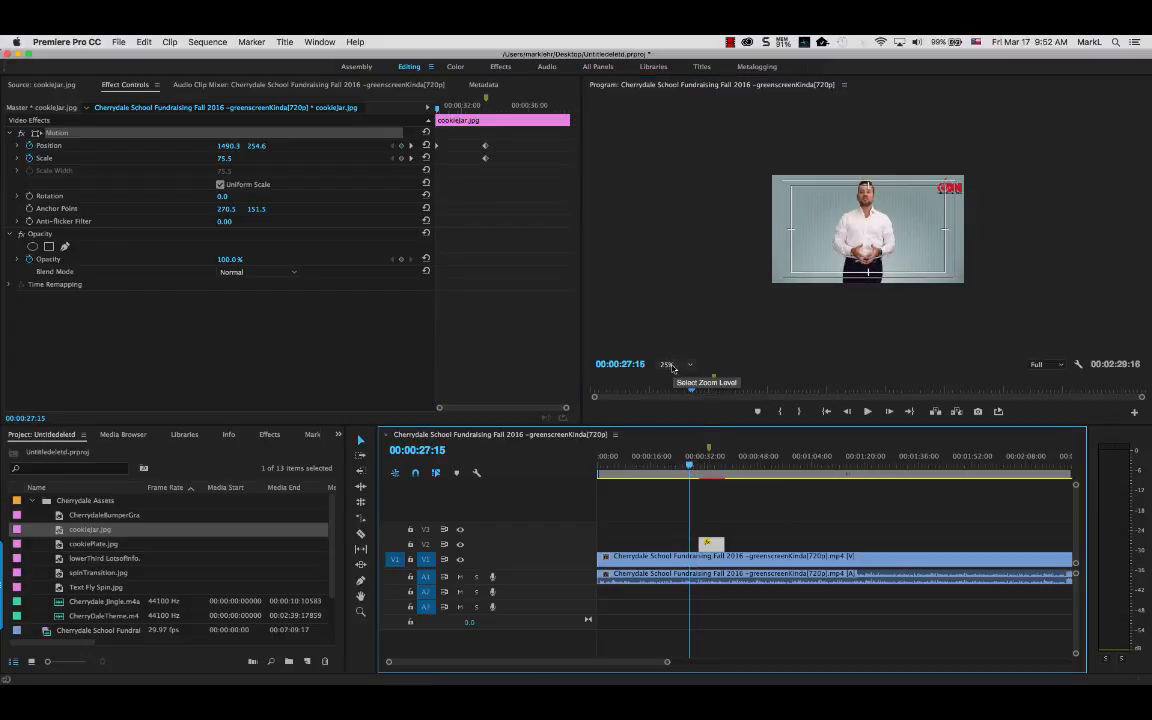
left_click(668, 365)
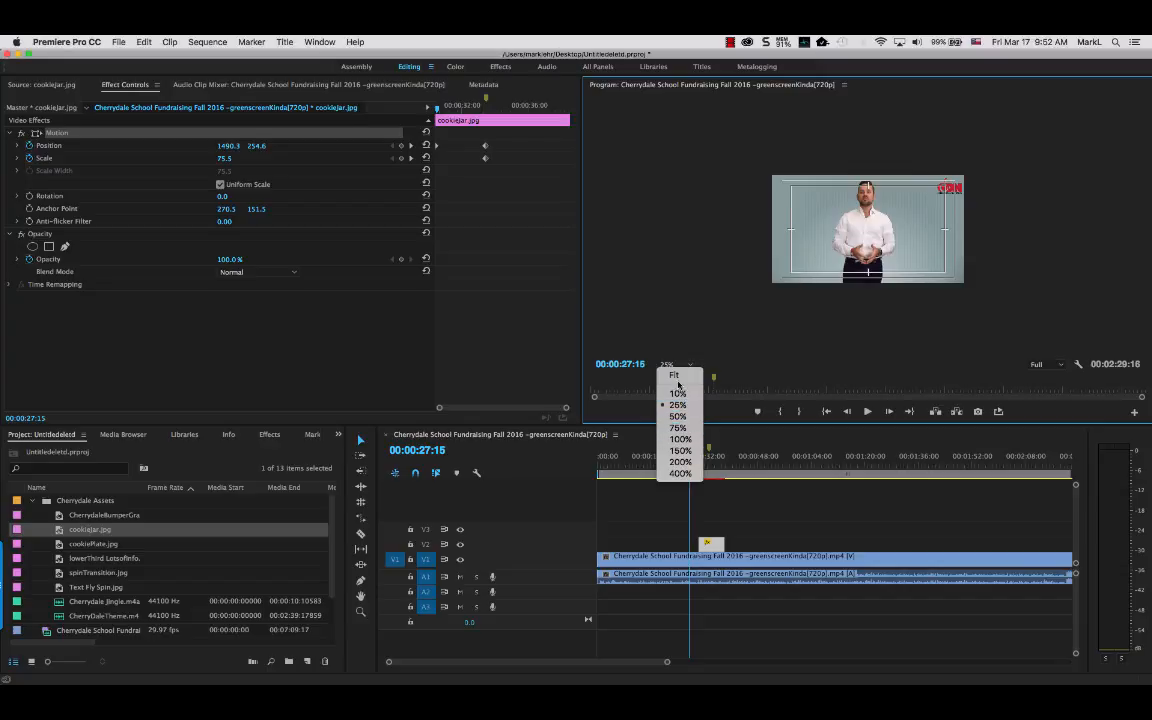
left_click(675, 376)
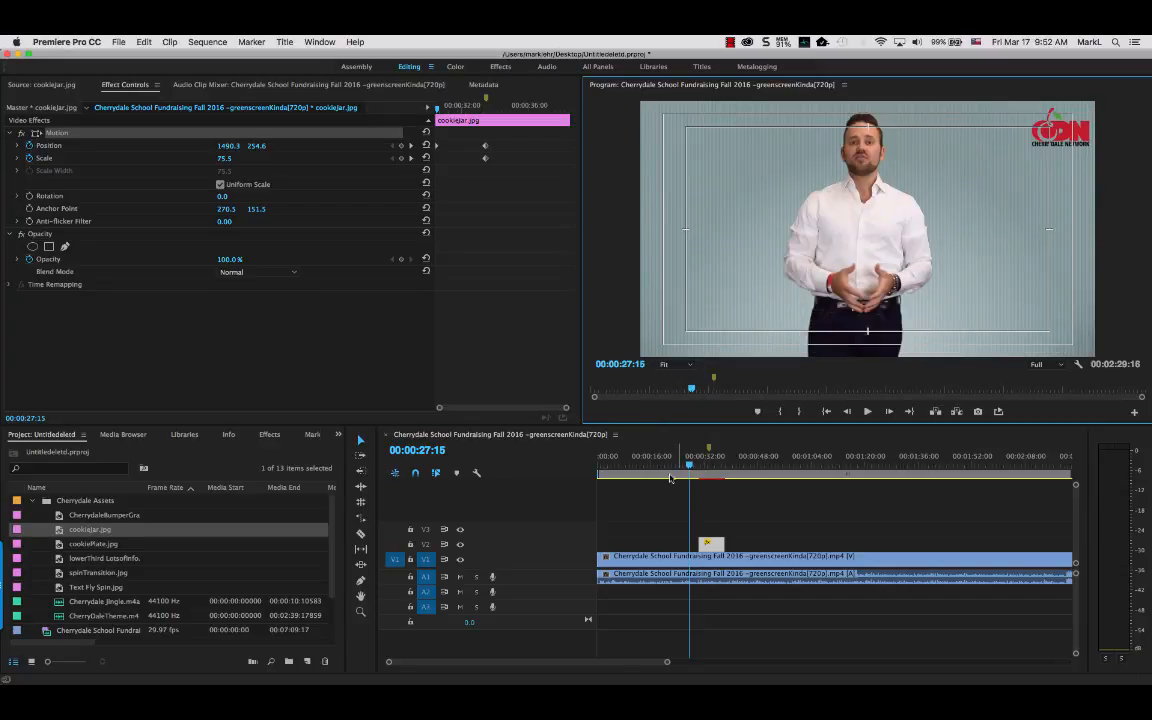
left_click(866, 412)
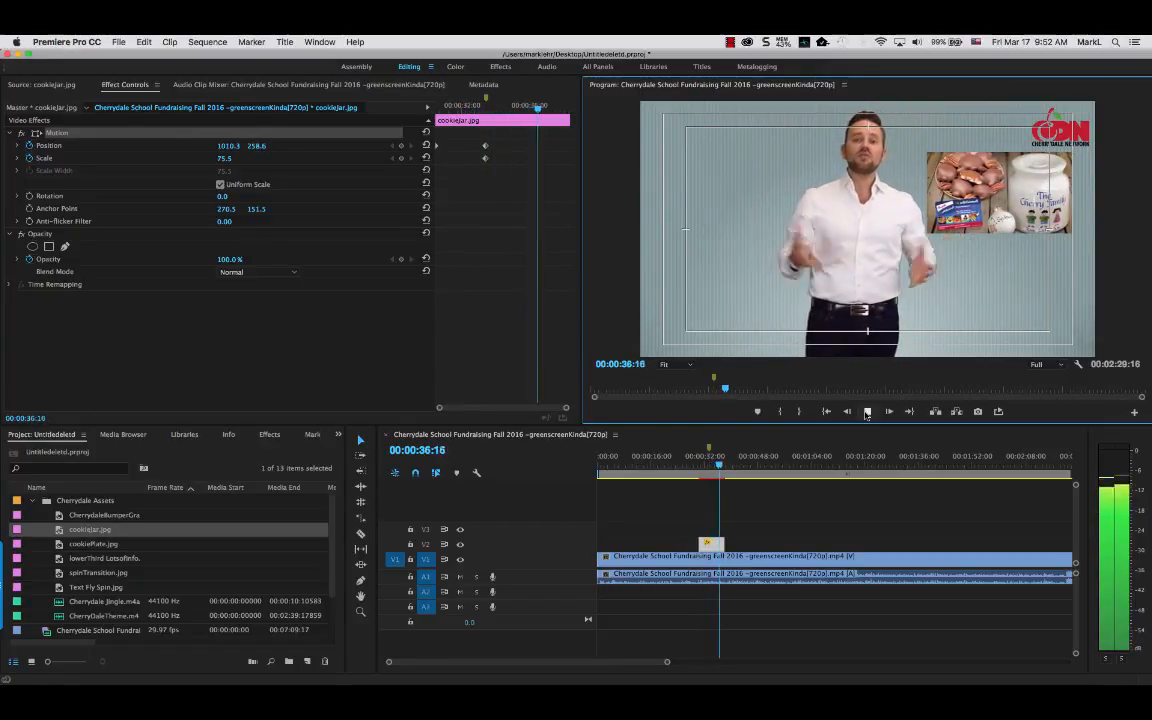
left_click(866, 412)
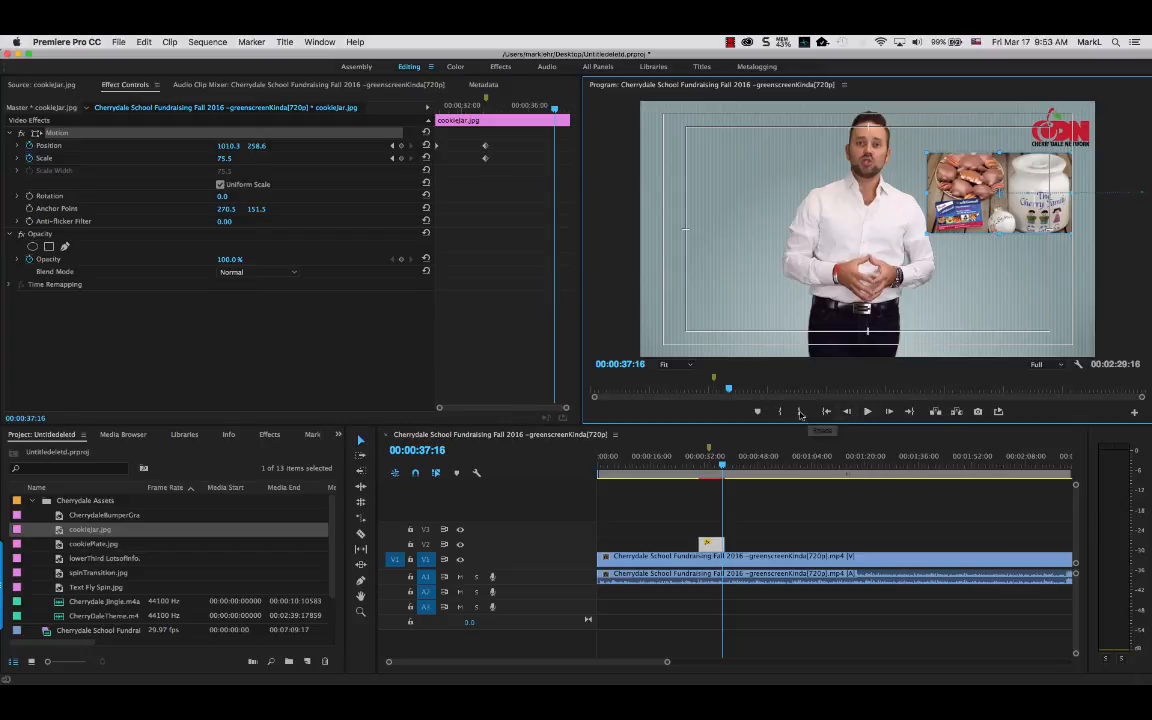
Step: Replay the image animation from 00:00:30:13 and extend the end of the cookieJar.jpg clip to 00:00:39:04
left_click_drag(722, 466, 697, 467)
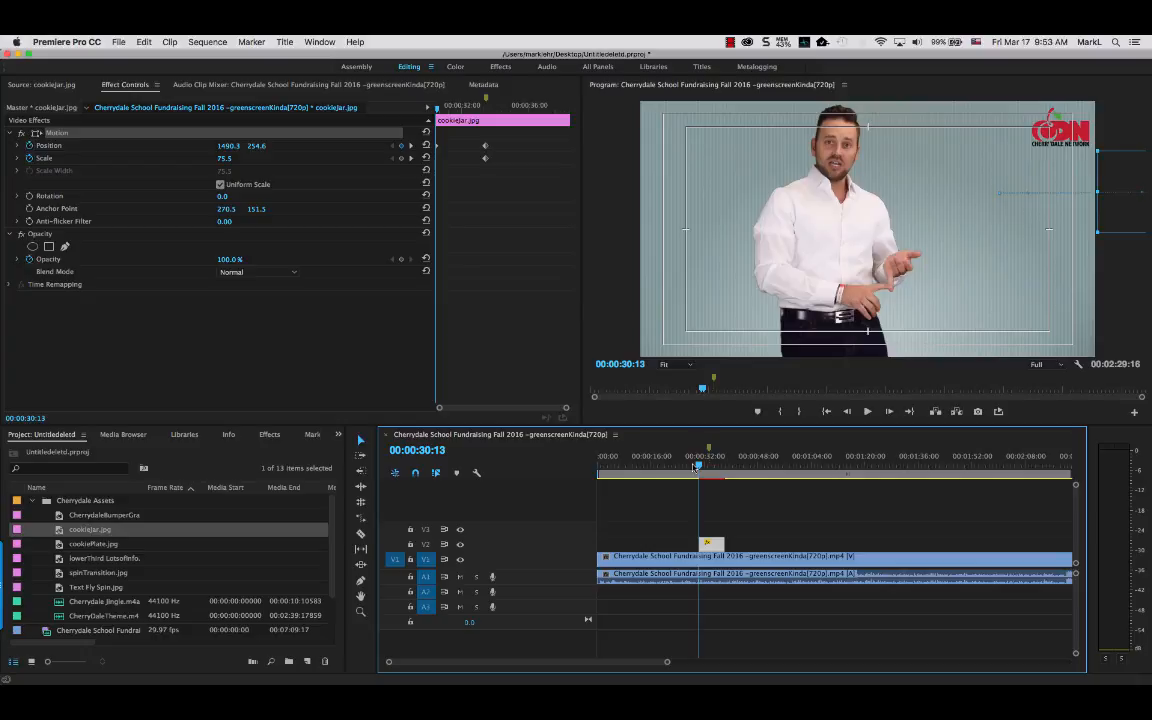
key("space")
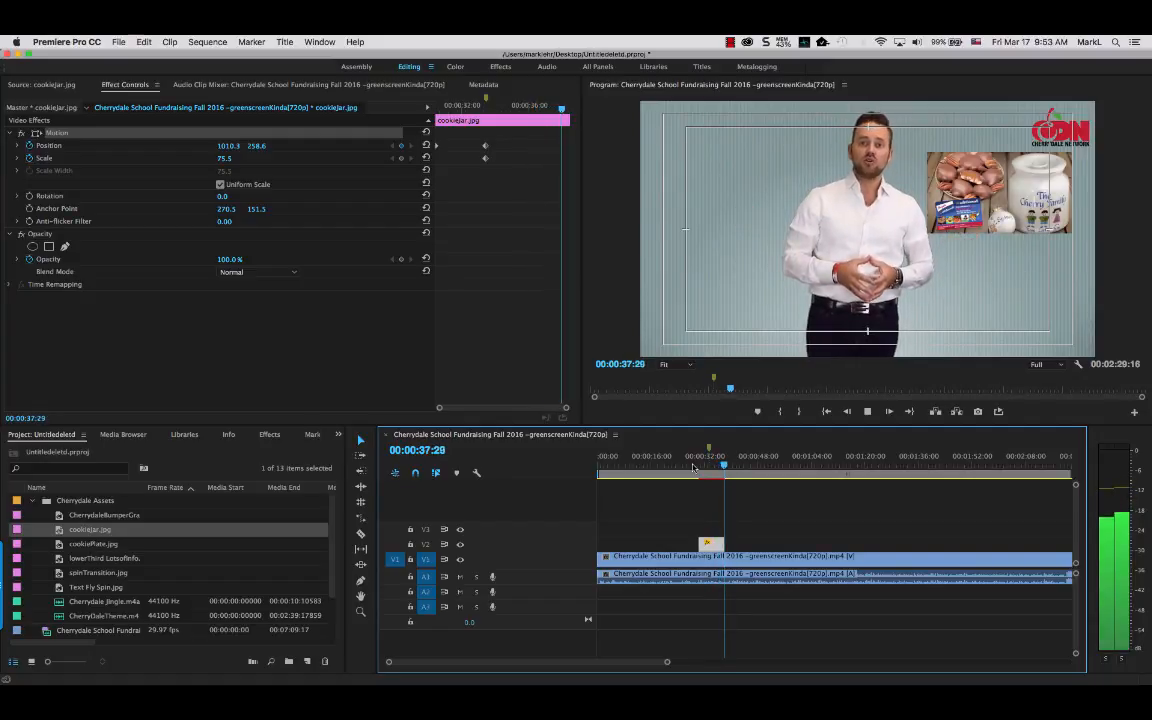
key("space")
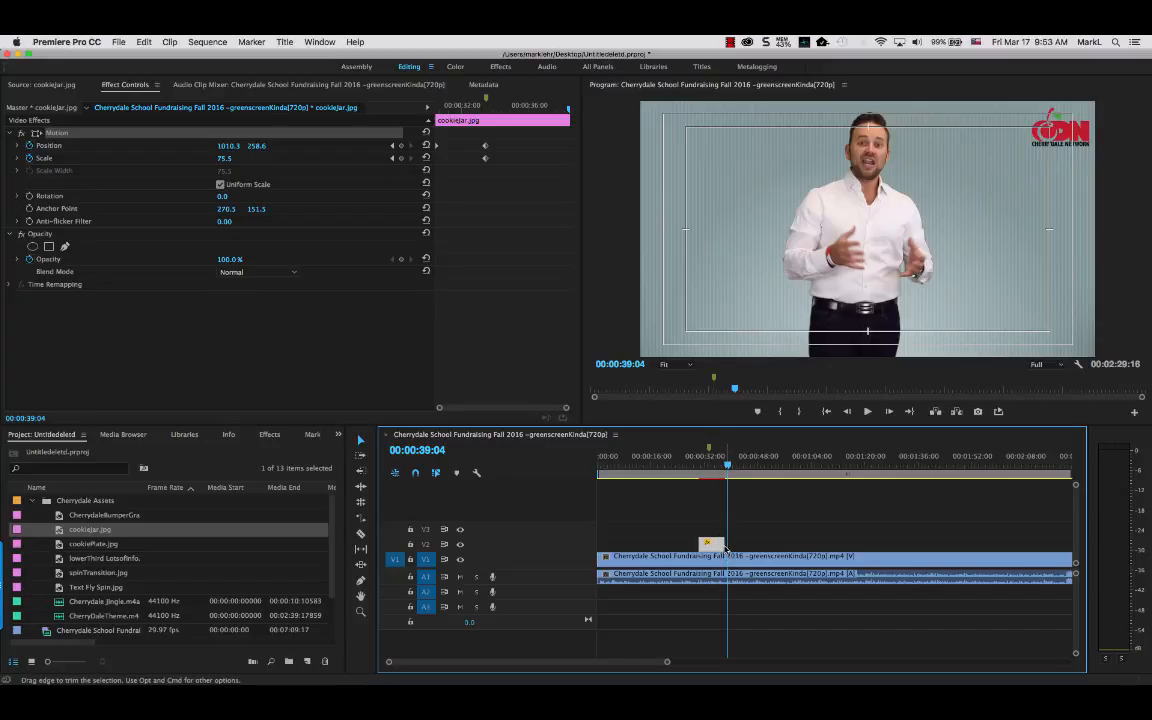
mouse_move(724, 549)
left_mouse_down()
mouse_move(765, 548)
mouse_move(726, 544)
left_mouse_up()
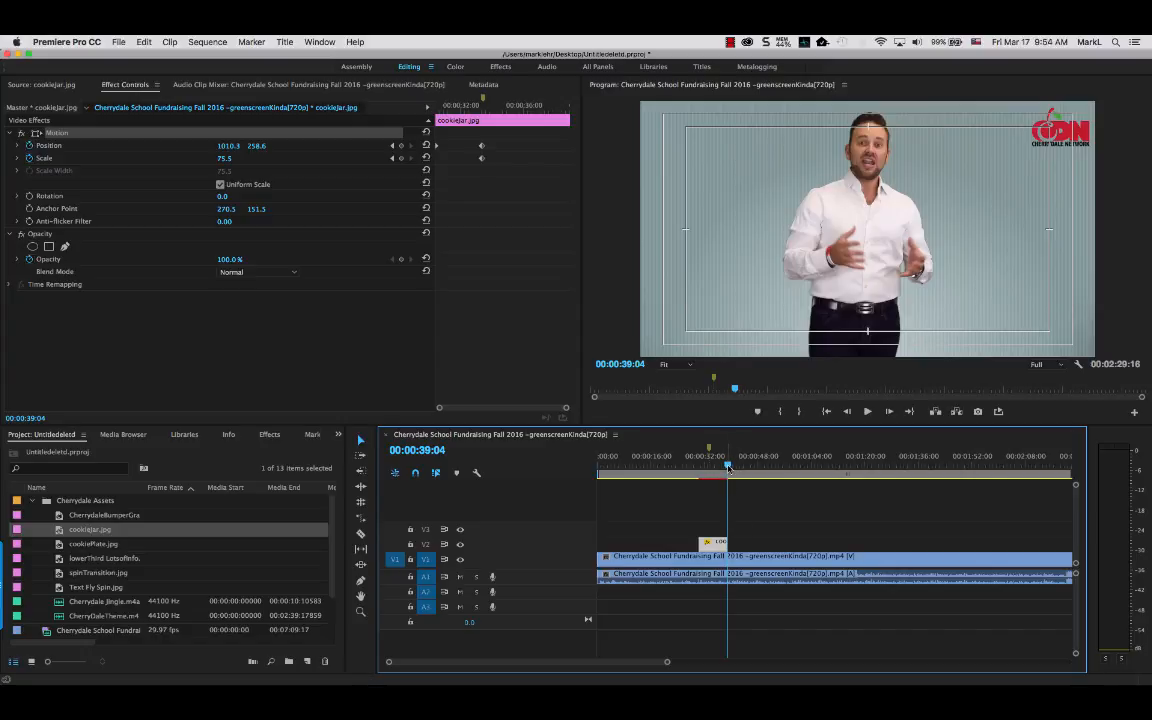
Step: Play the presenter video onward from 00:00:39:04 and add a timeline marker at 00:00:52:25
key("space")
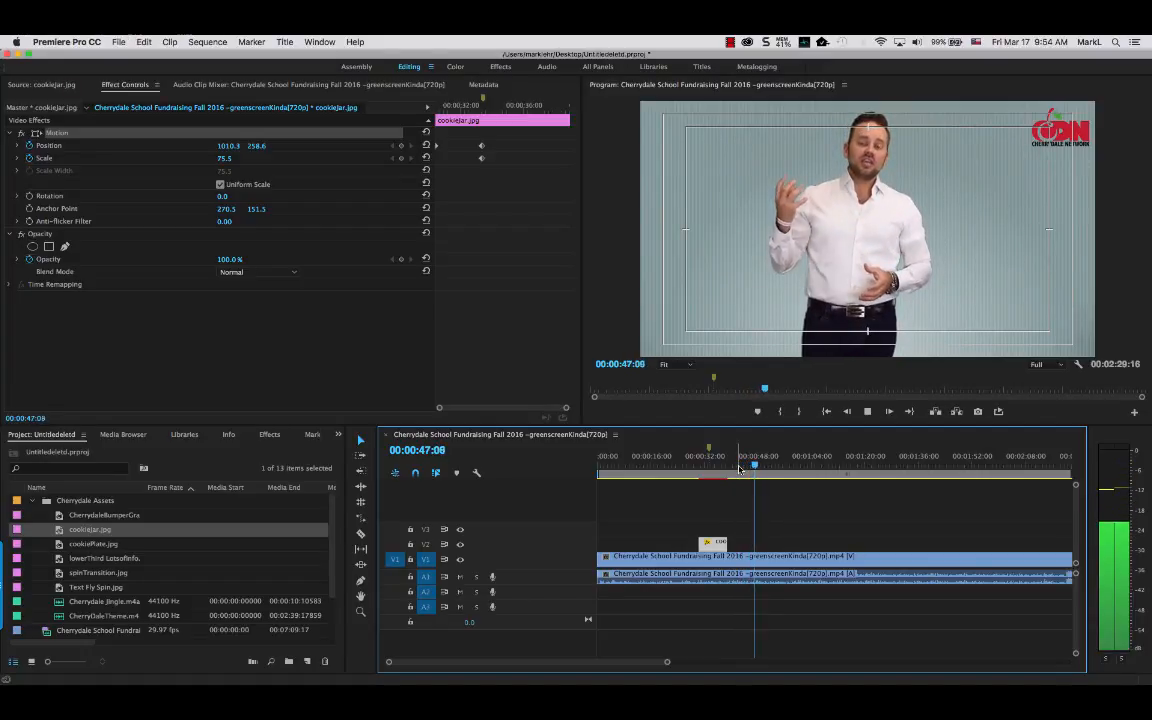
key("space")
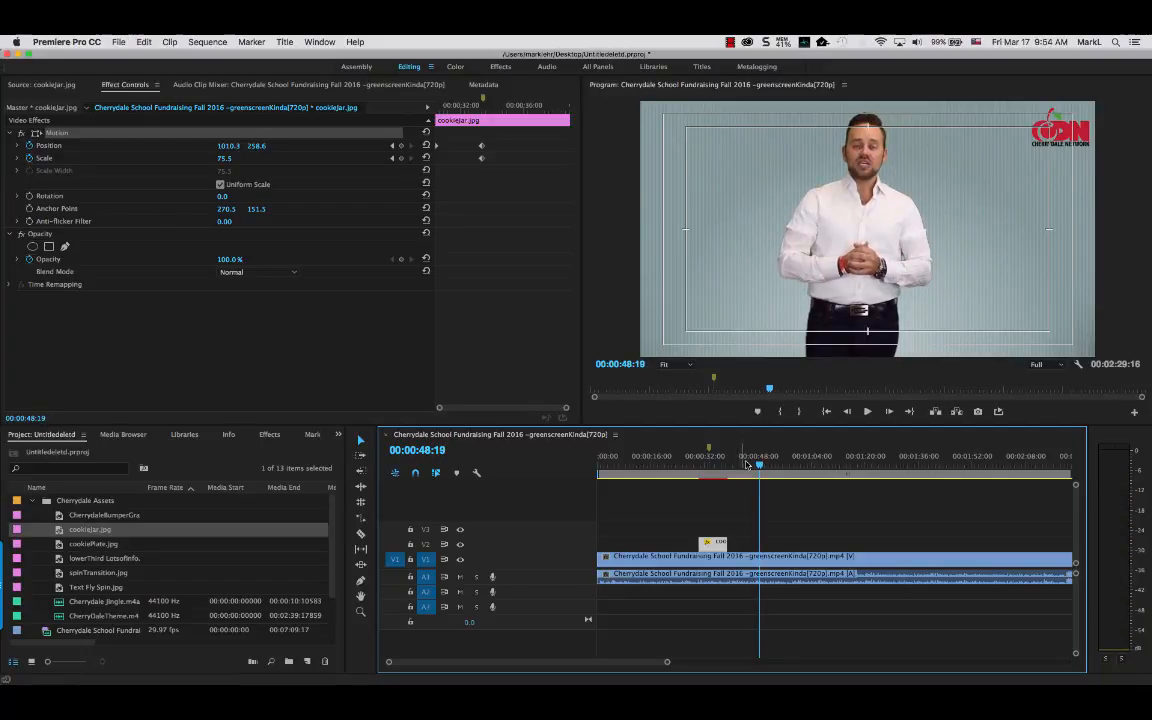
left_click(753, 468)
left_click_drag(753, 468, 744, 468)
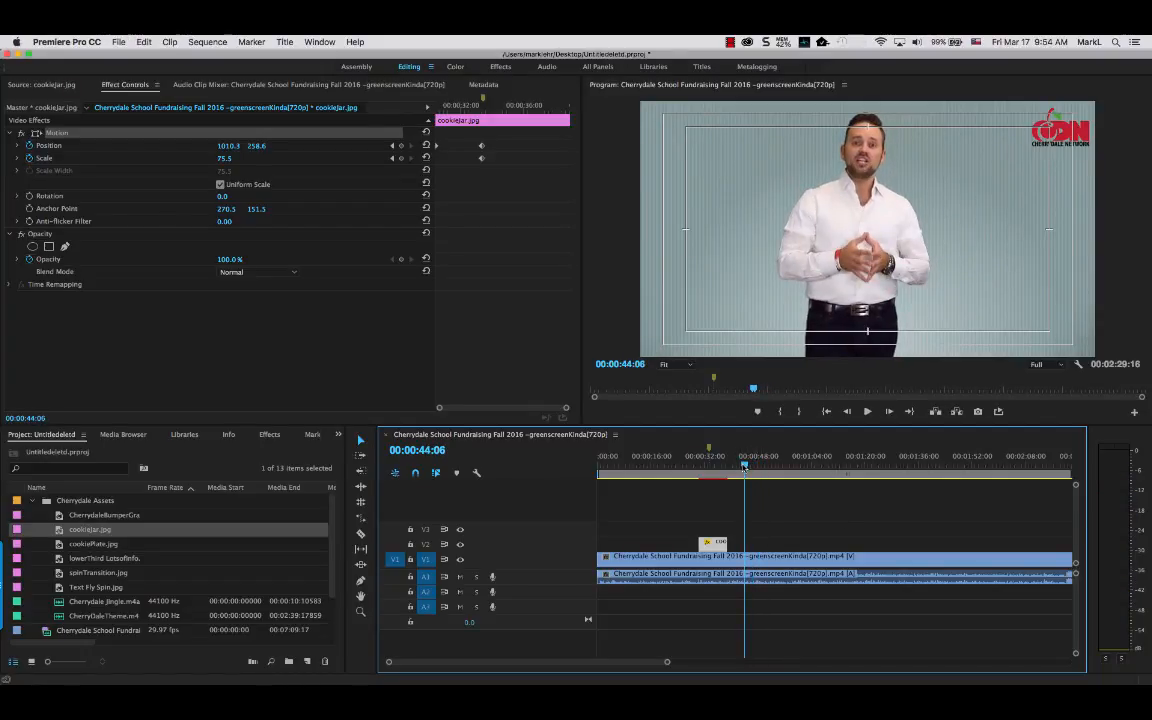
key("space")
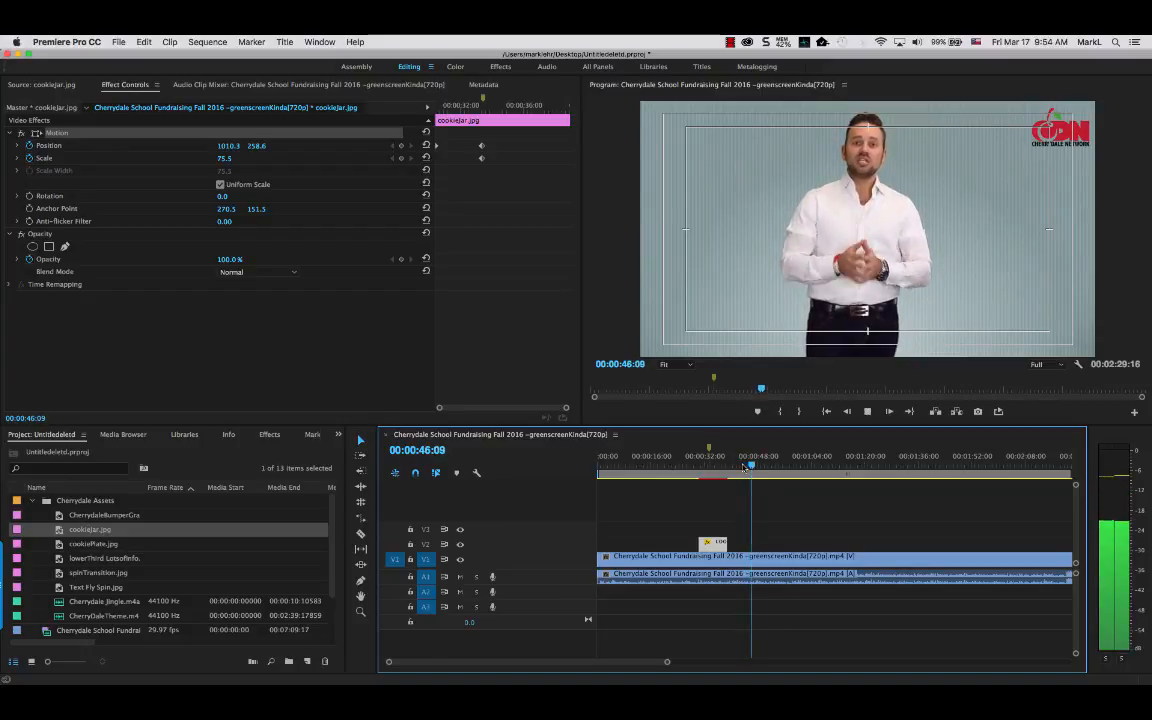
key("space")
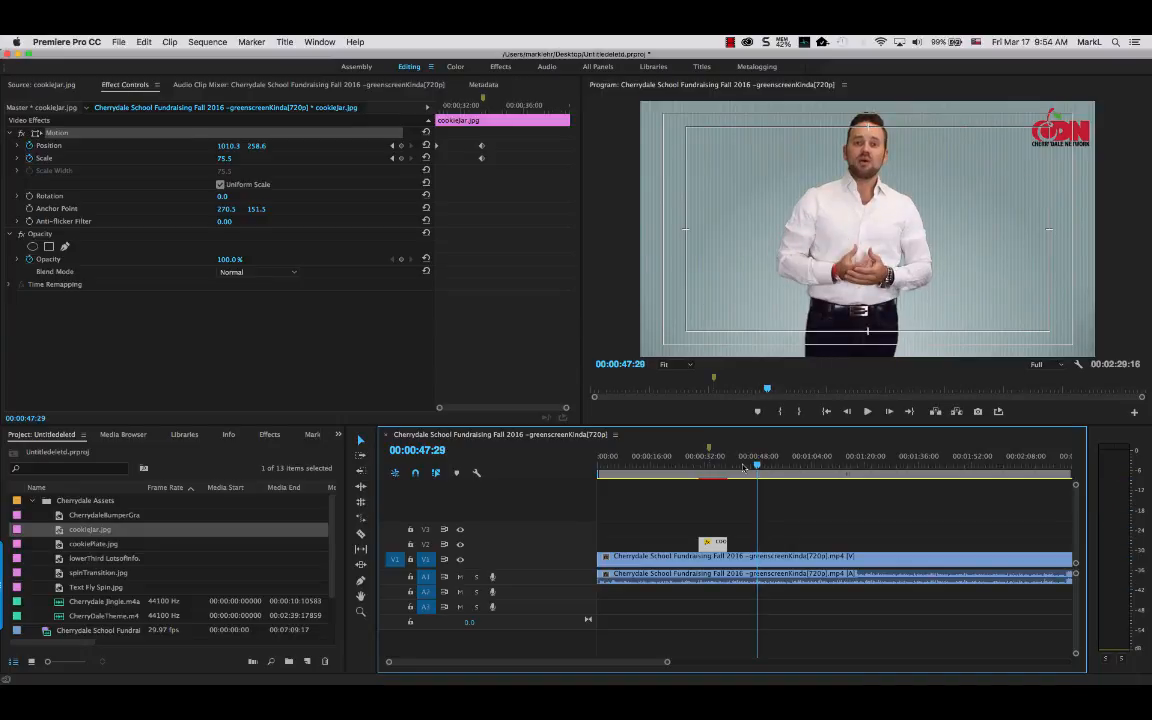
key("space")
key("space")
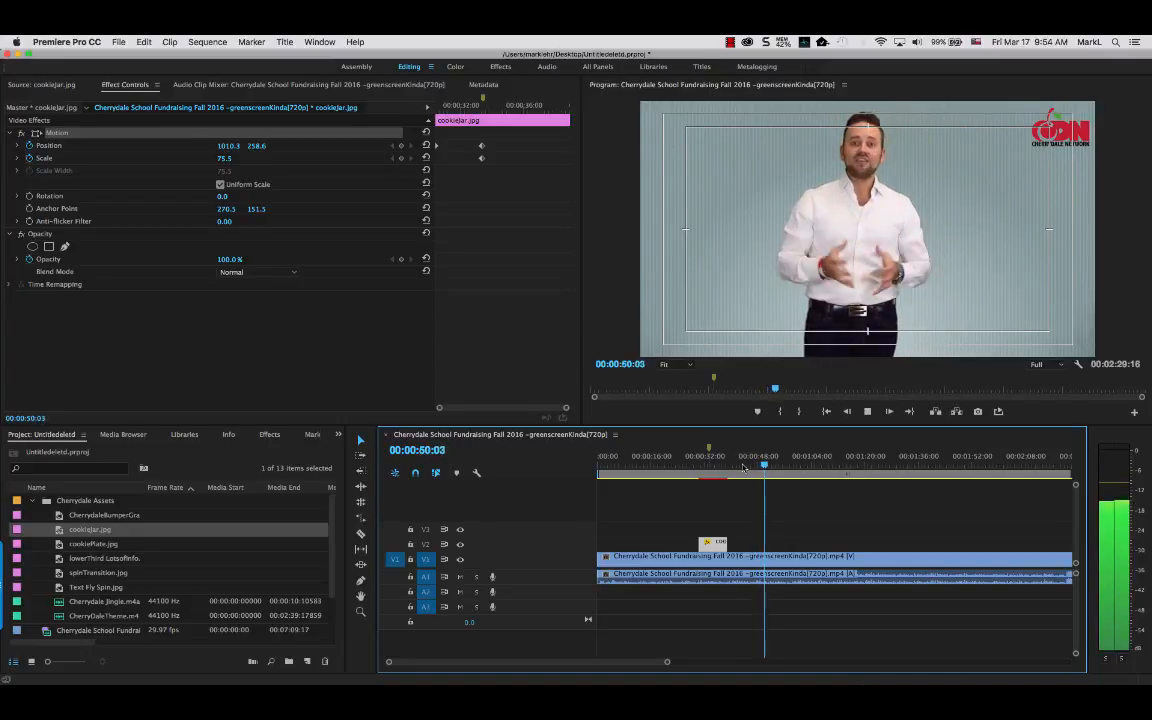
key("space")
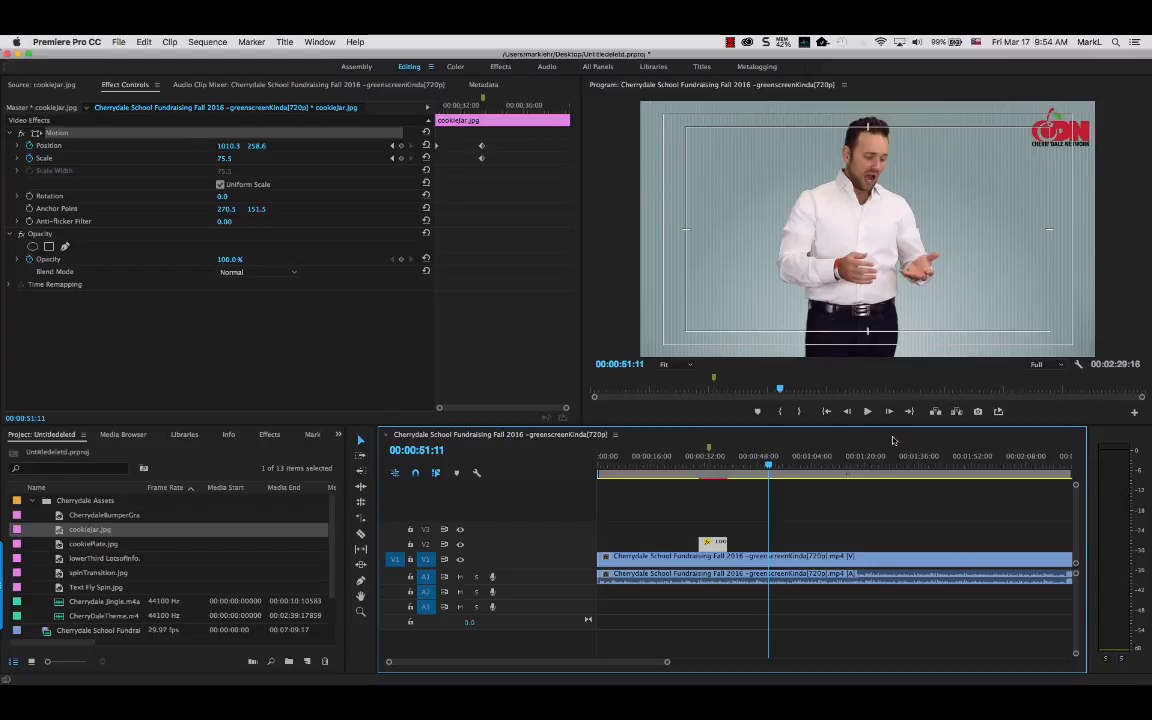
key("space")
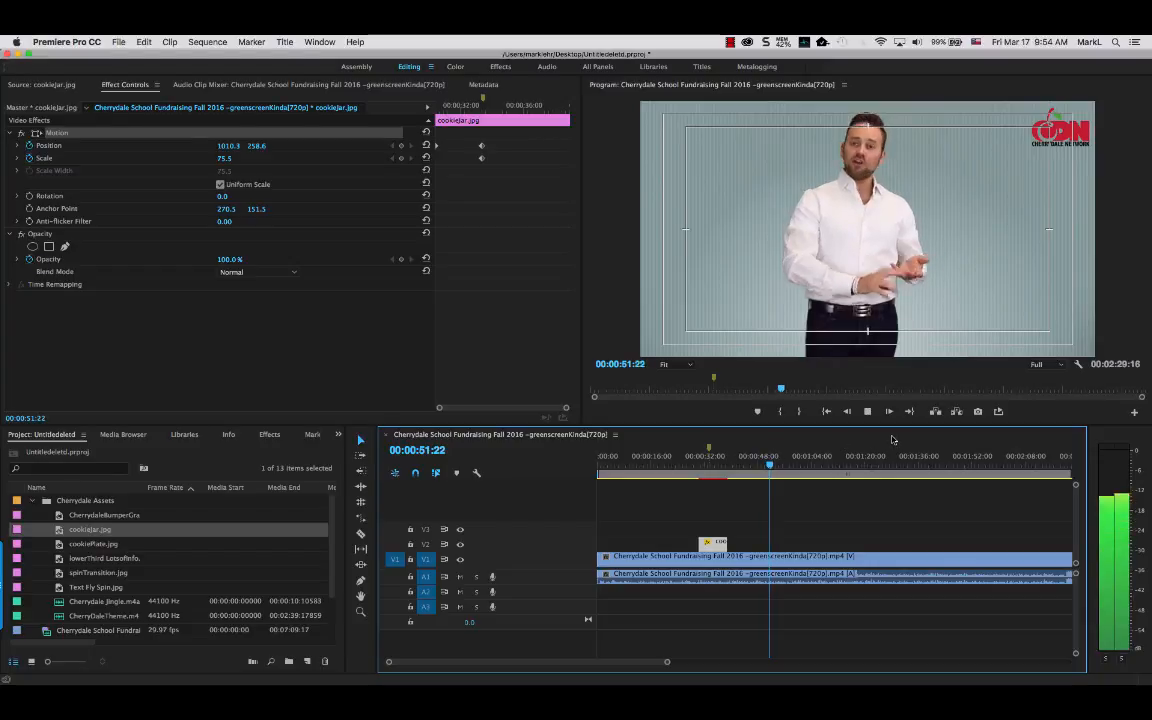
key("space")
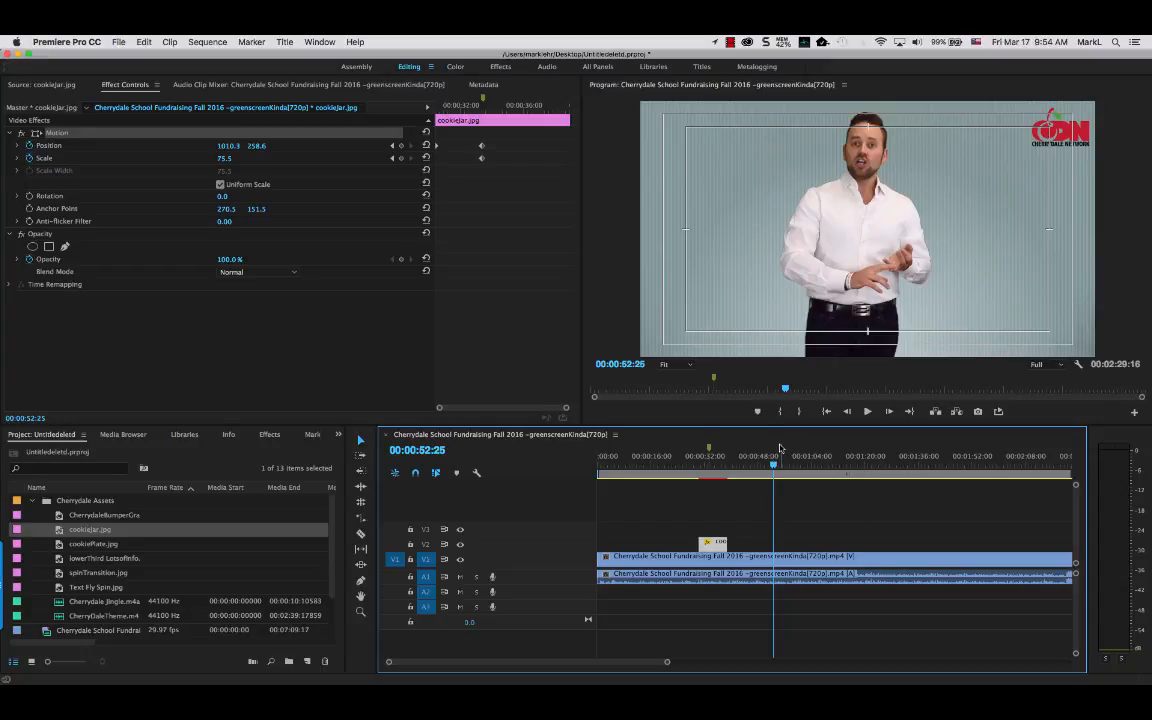
key("m")
mouse_move(773, 467)
left_mouse_down()
mouse_move(751, 465)
mouse_move(788, 465)
mouse_move(759, 465)
mouse_move(773, 464)
left_mouse_up()
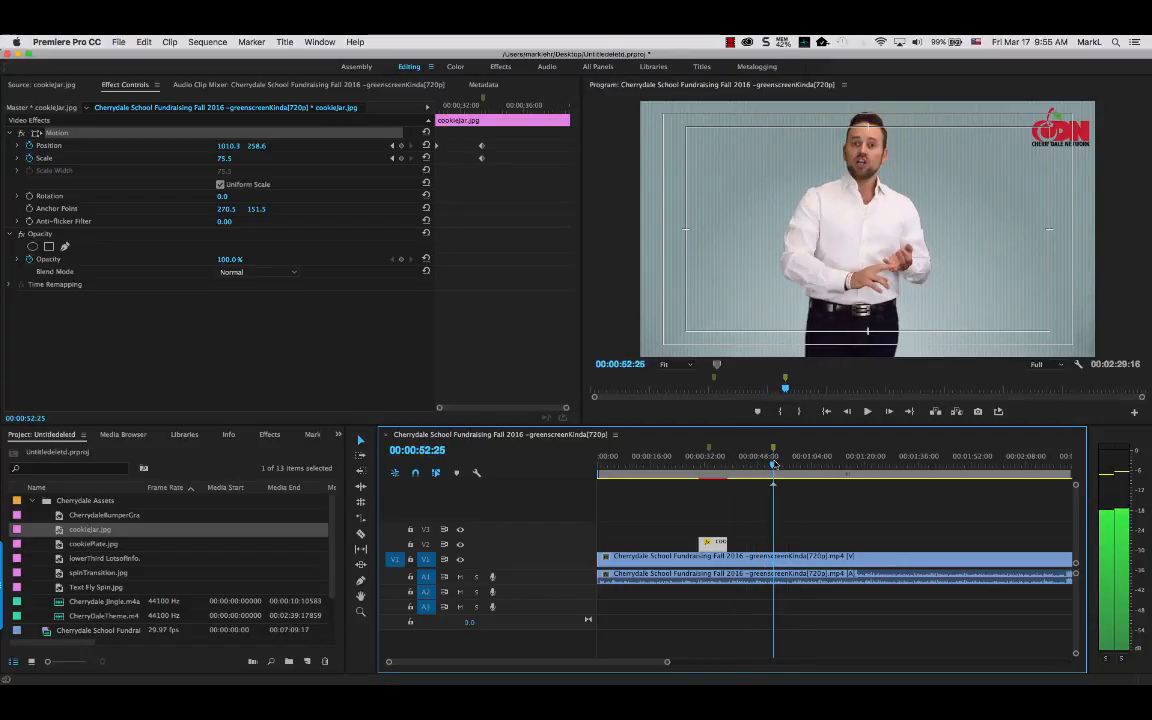
mouse_move(773, 467)
left_mouse_down()
mouse_move(753, 466)
mouse_move(789, 466)
mouse_move(729, 467)
mouse_move(773, 467)
left_mouse_up()
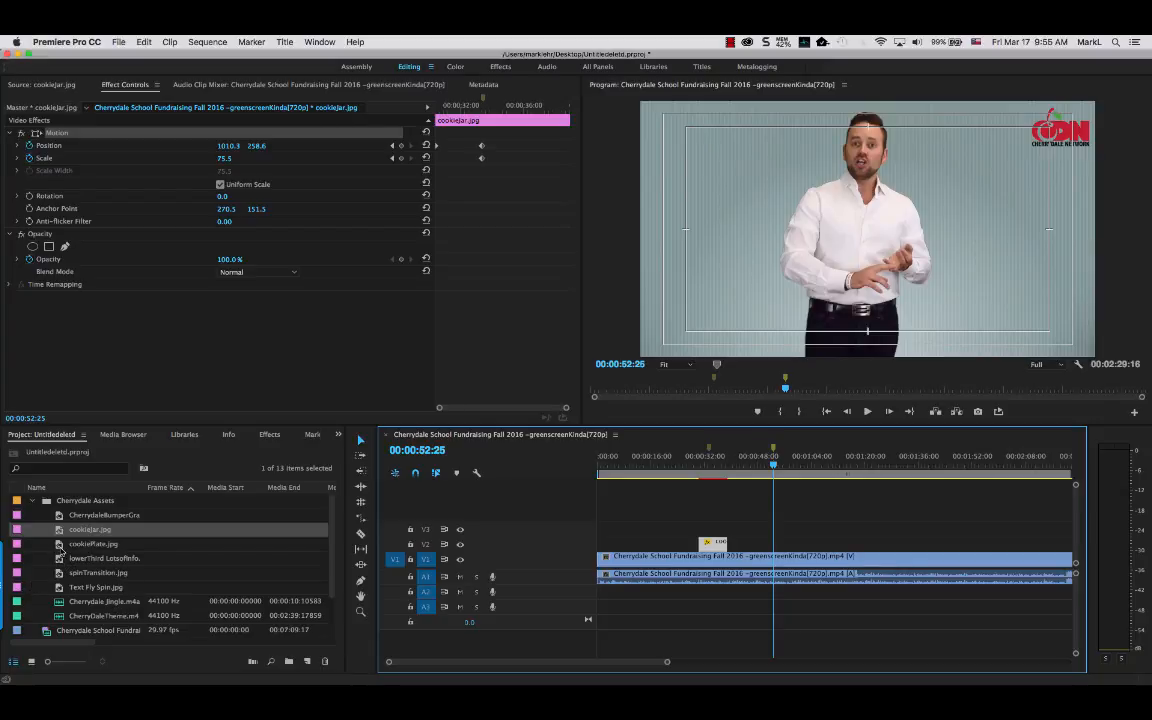
Step: Place cookiePlate.jpg on V2 at 00:00:52:25 and shrink it to about 43% beside the presenter, at about 956, 277
double_click(60, 546)
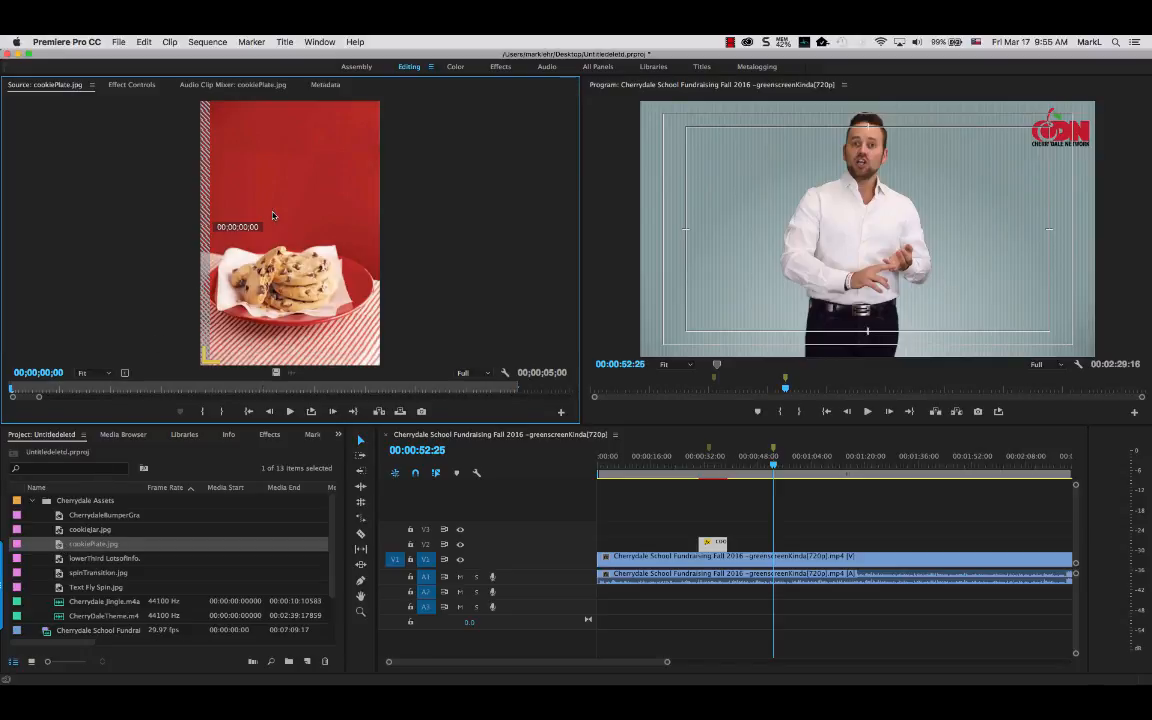
left_click_drag(272, 215, 781, 545)
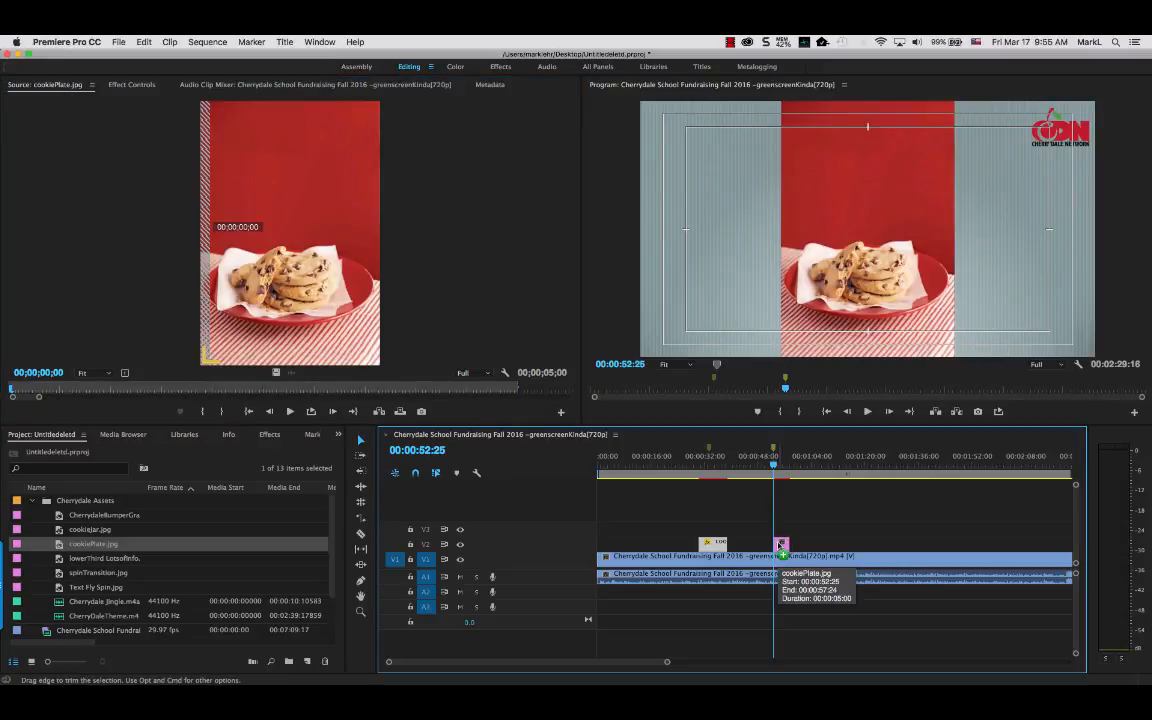
left_click(862, 197)
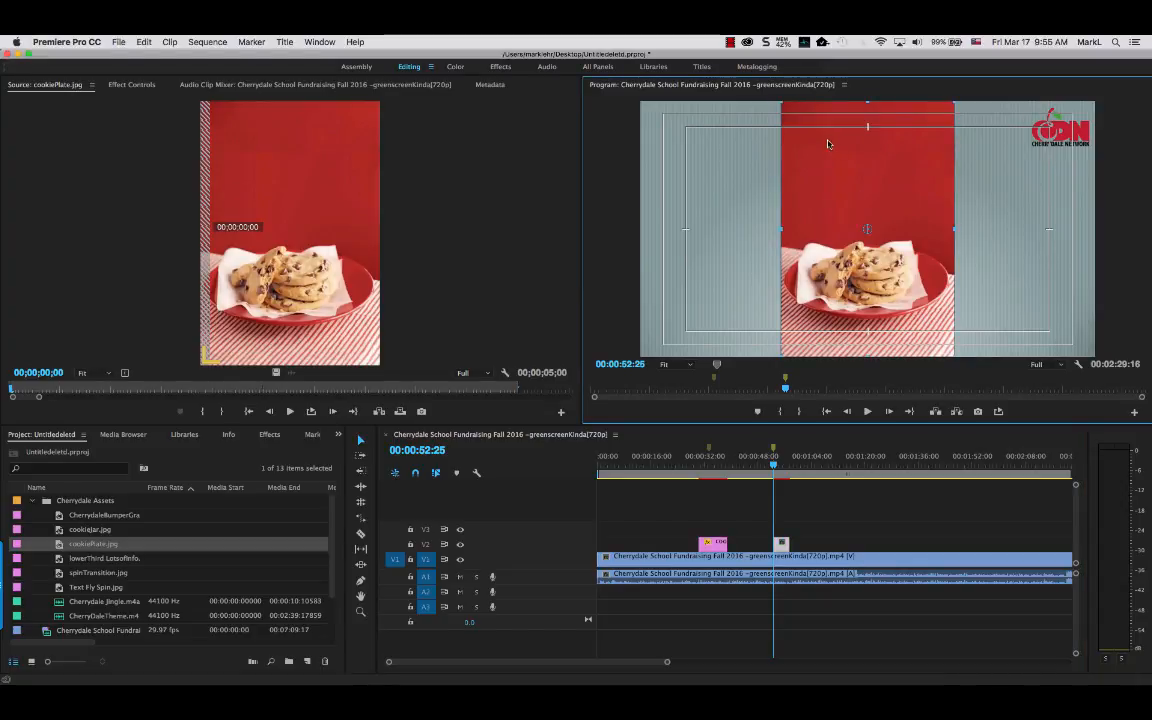
left_click_drag(783, 106, 979, 170)
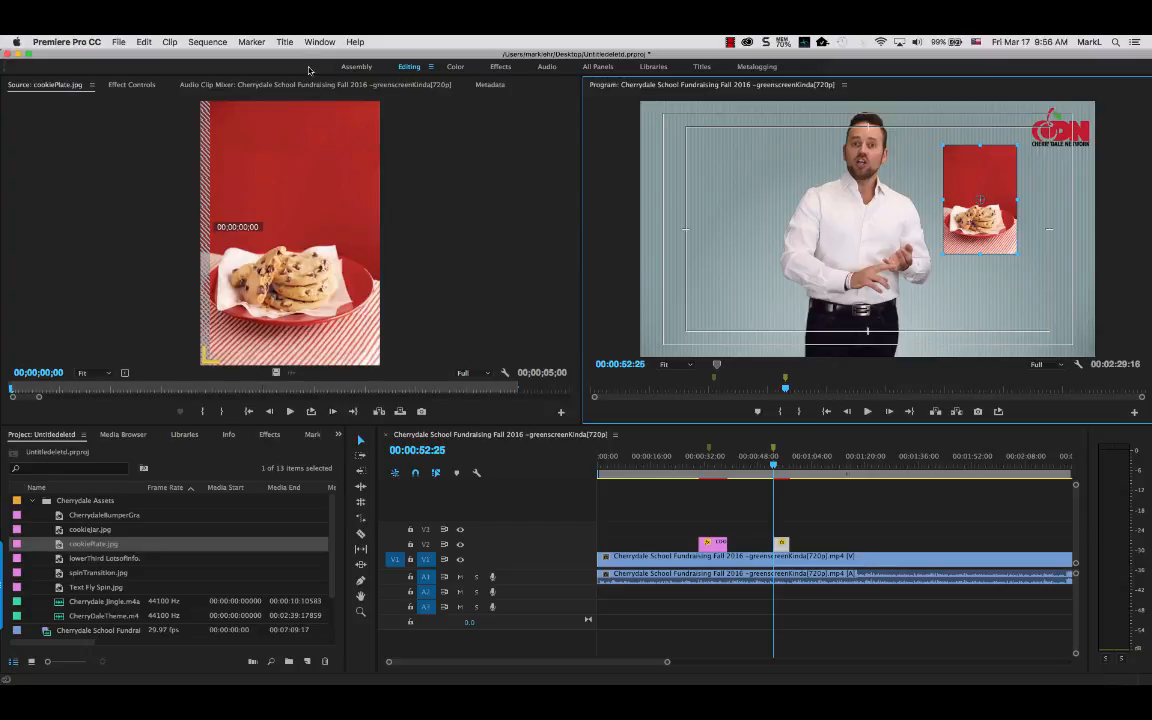
Step: Turn on Position and Scale keyframing for the cookiePlate.jpg clip at 00:00:52:25
left_click(131, 86)
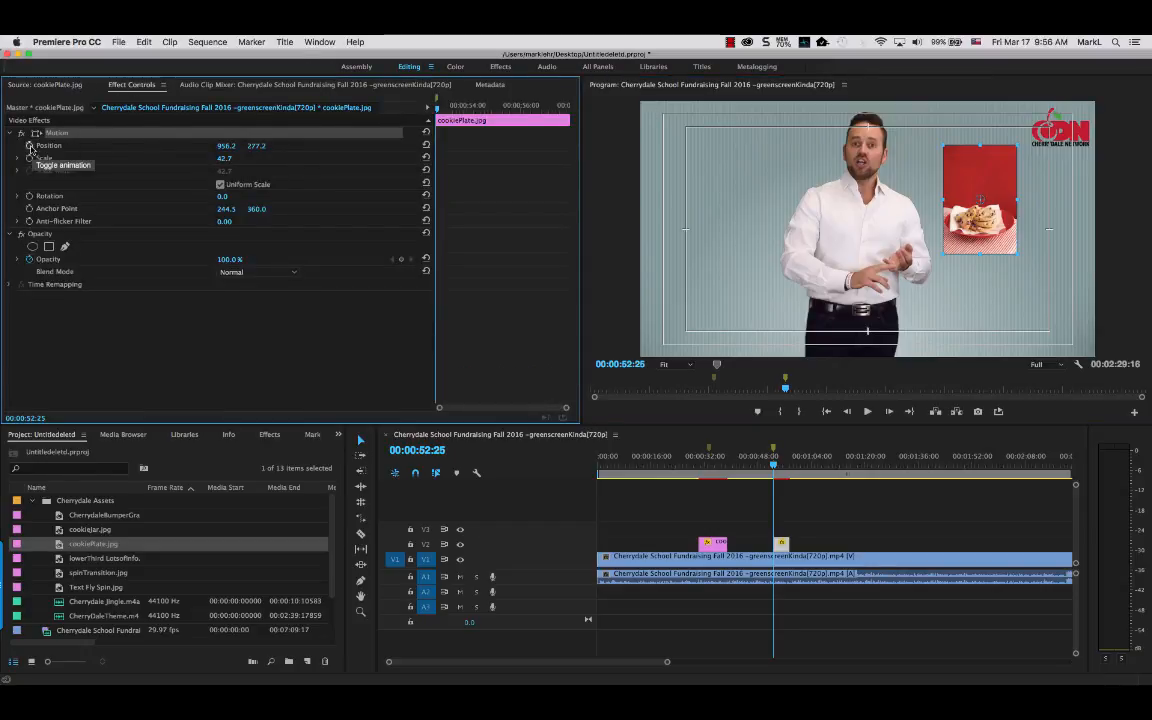
left_click(29, 147)
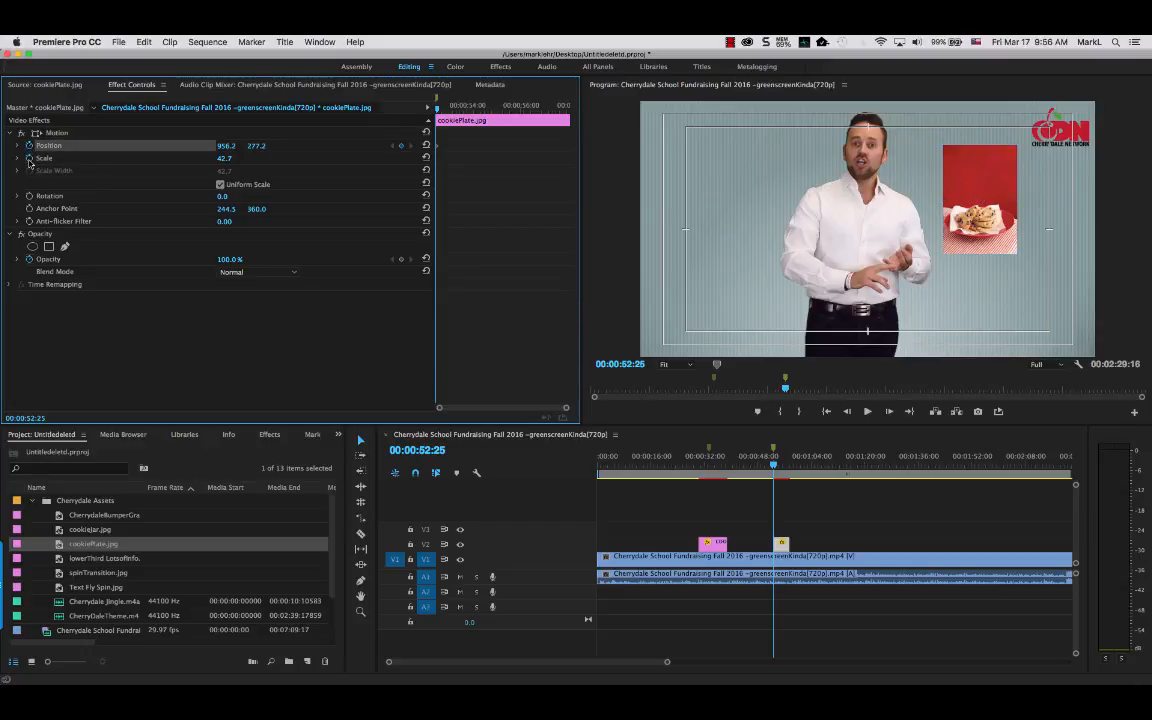
left_click(29, 159)
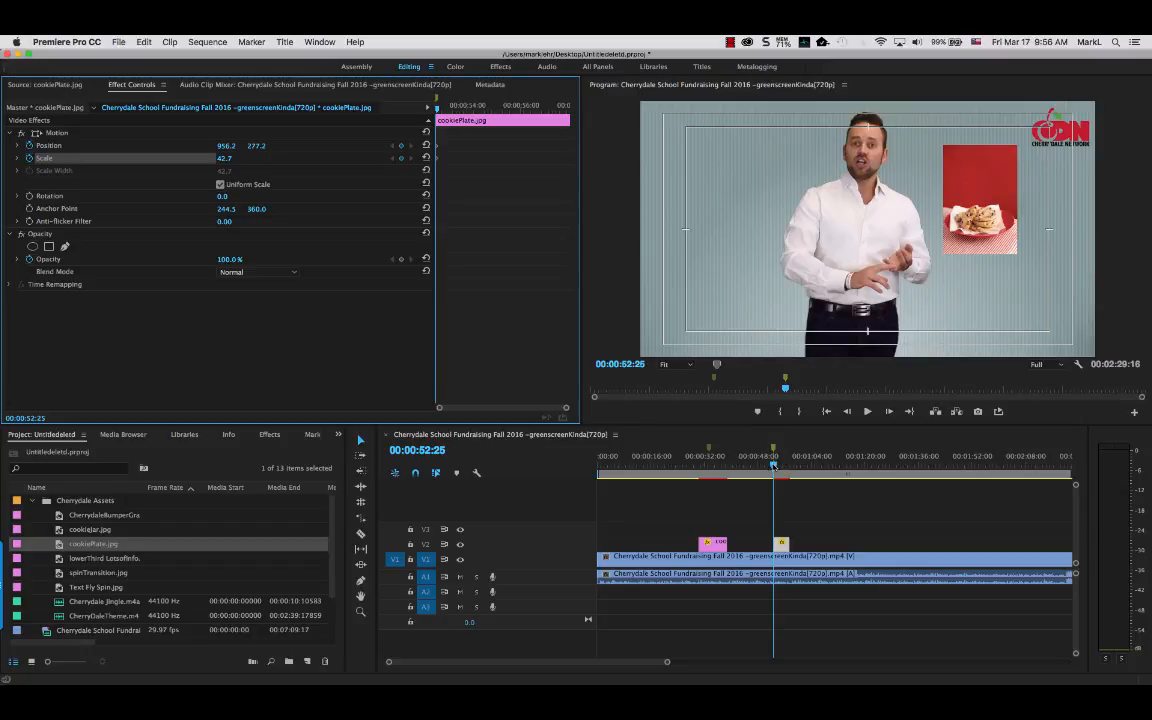
Step: Extend the start of the cookiePlate.jpg clip on V2 back two seconds to 00:00:50:25
left_click(773, 465)
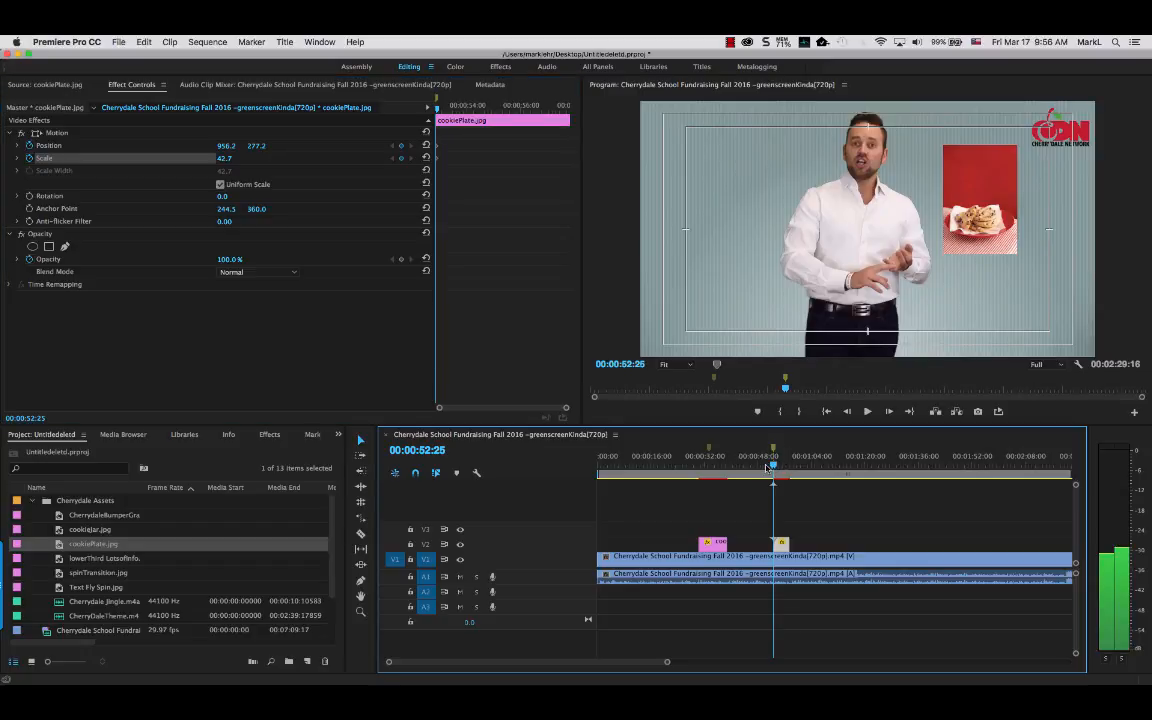
left_click_drag(767, 468, 766, 466)
key("Right")
key("Right")
key("Right")
key("Right")
key("Right")
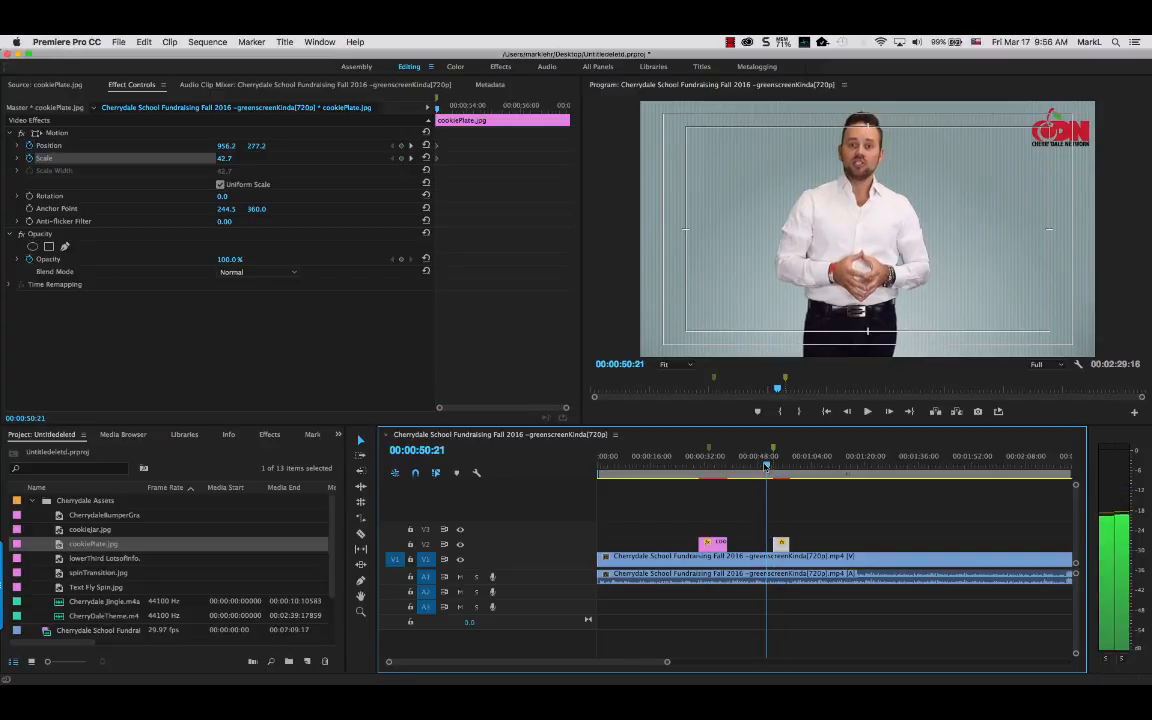
key("Right")
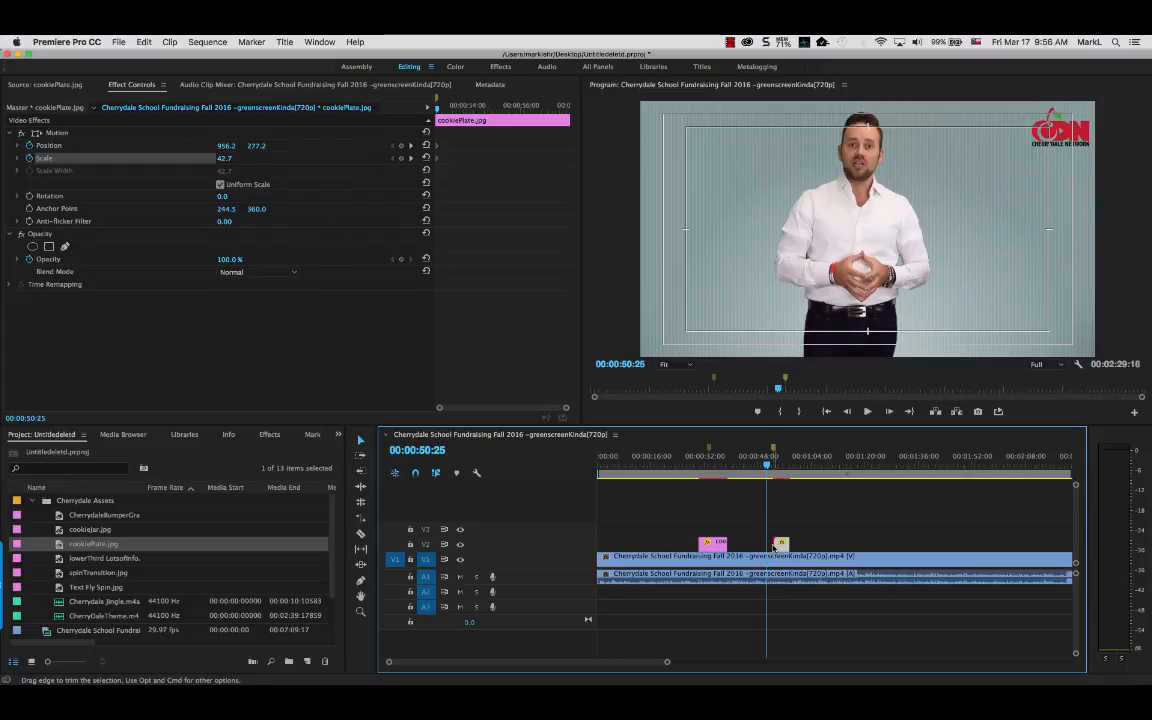
mouse_move(773, 545)
left_mouse_down()
mouse_move(746, 545)
mouse_move(770, 546)
left_mouse_up()
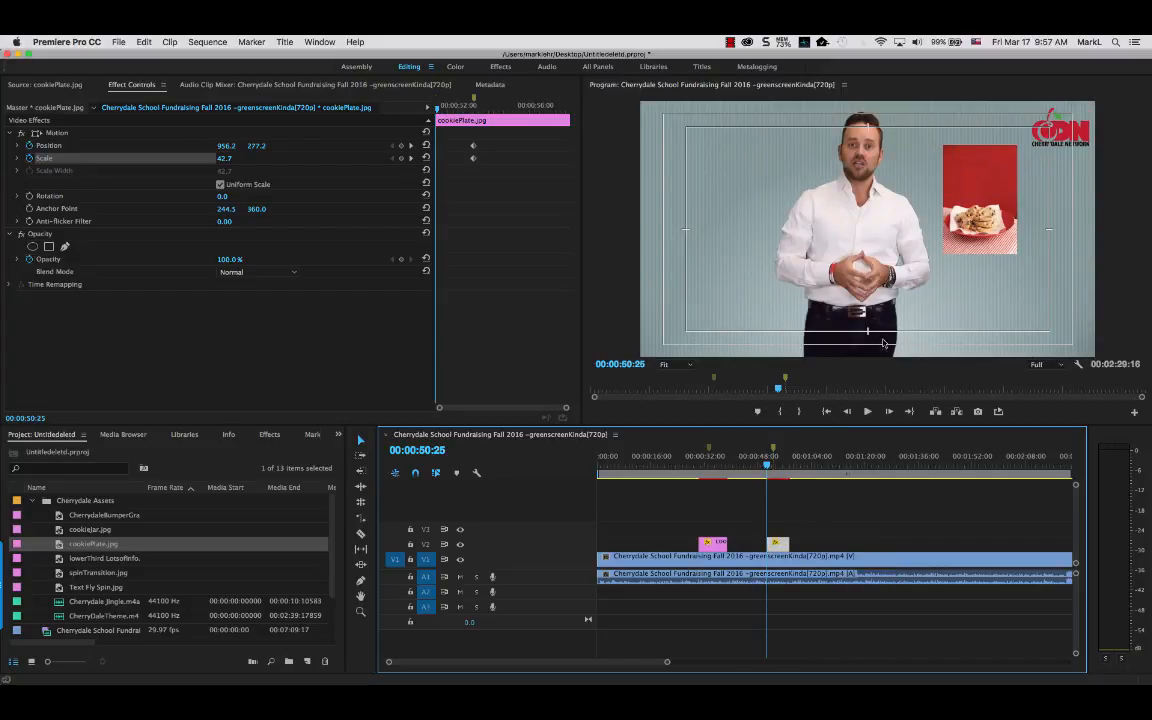
Step: With the program preview at 25%, move the cookie plate image straight down below the frame at 00:00:50:25, to about 956, 885
left_click(975, 180)
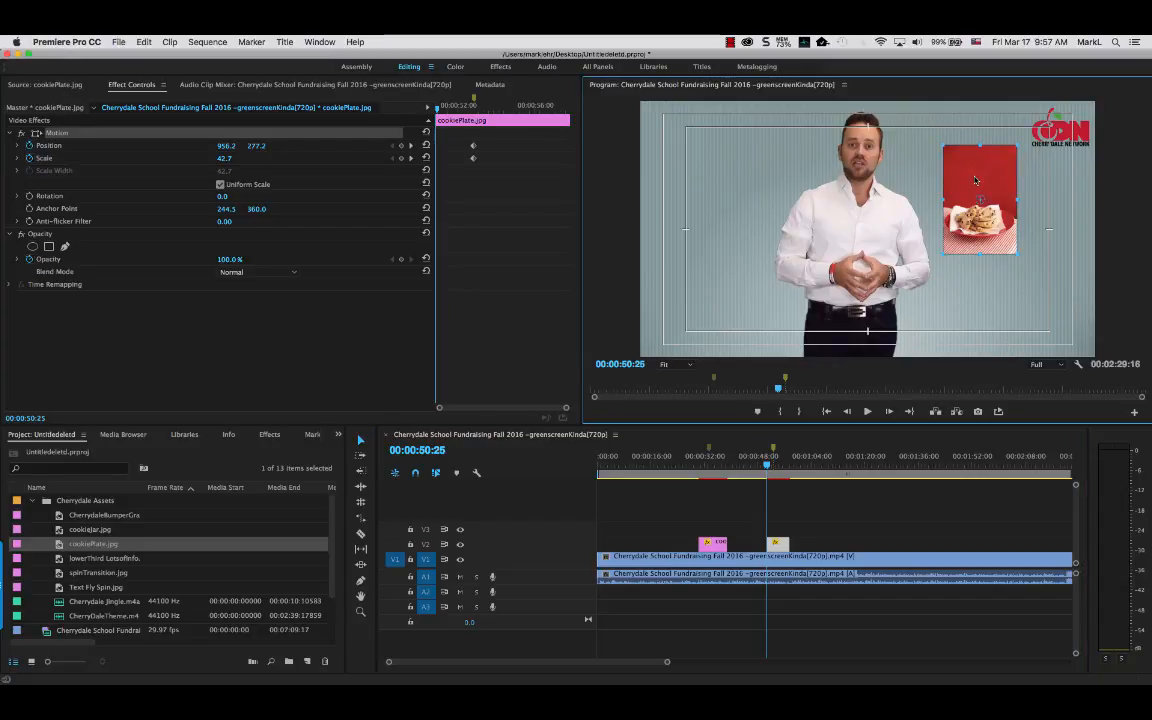
left_click(689, 366)
left_click(678, 403)
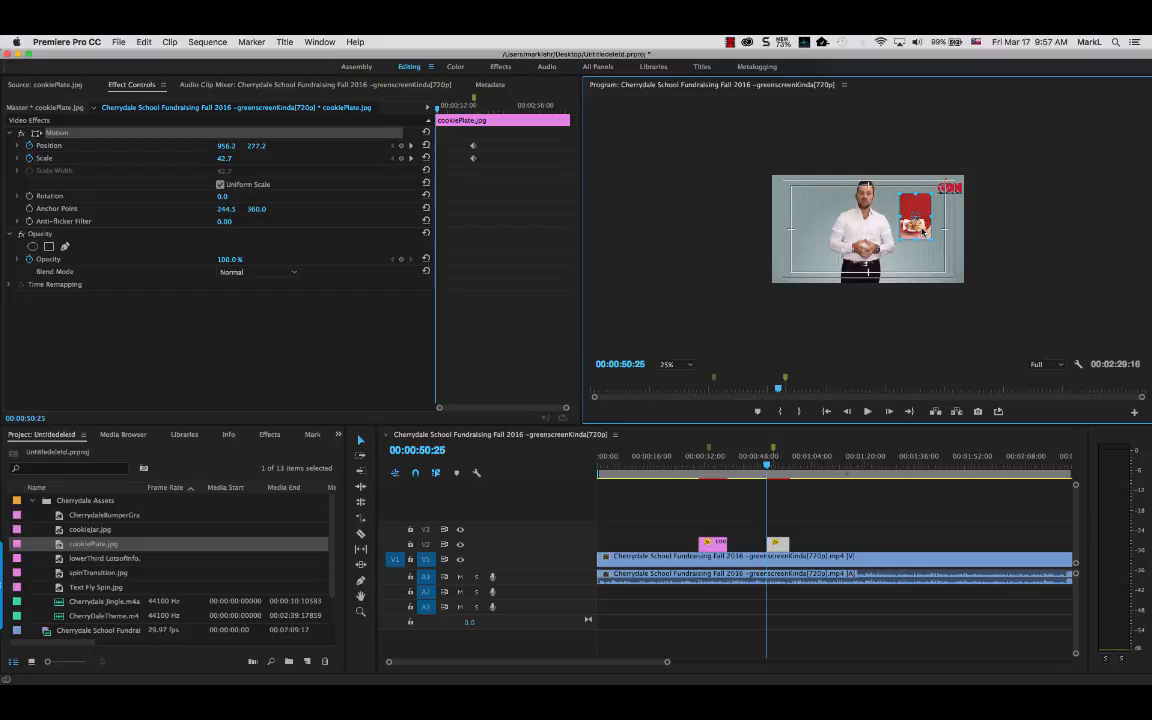
mouse_move(923, 232)
left_mouse_down()
mouse_move(926, 323)
mouse_move(923, 232)
left_mouse_up()
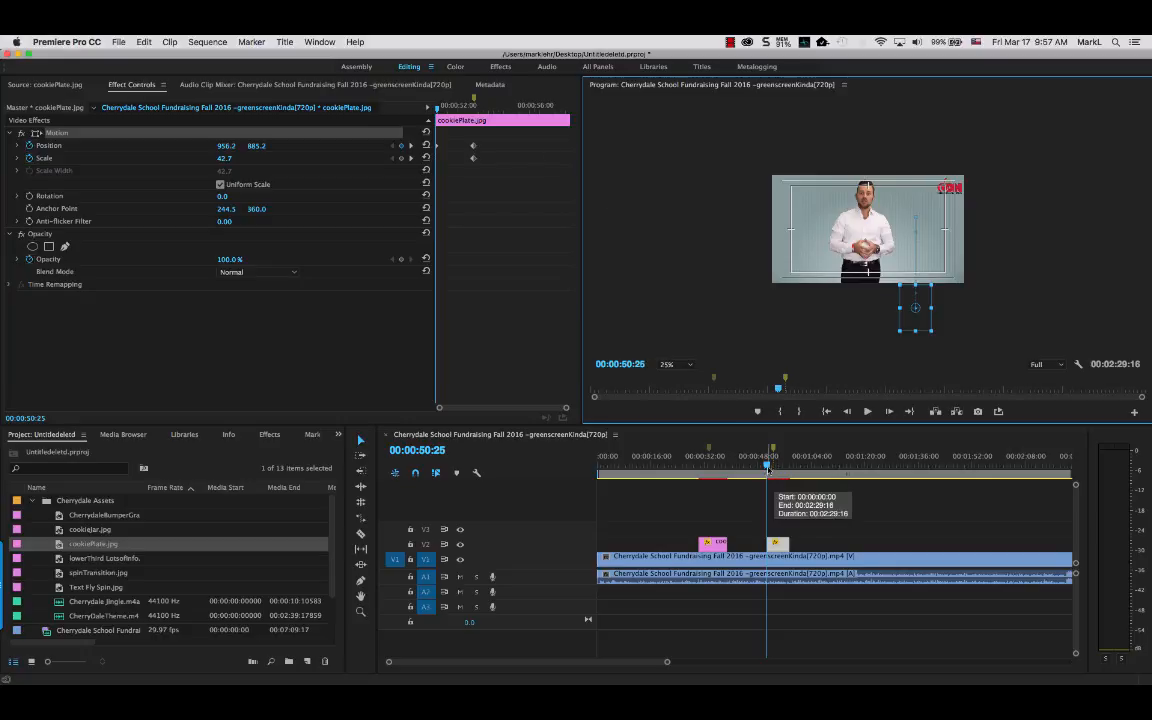
Step: Fit the program preview and play back the cookie plate image's slide-in from 00:00:47:03
left_click_drag(767, 467, 755, 467)
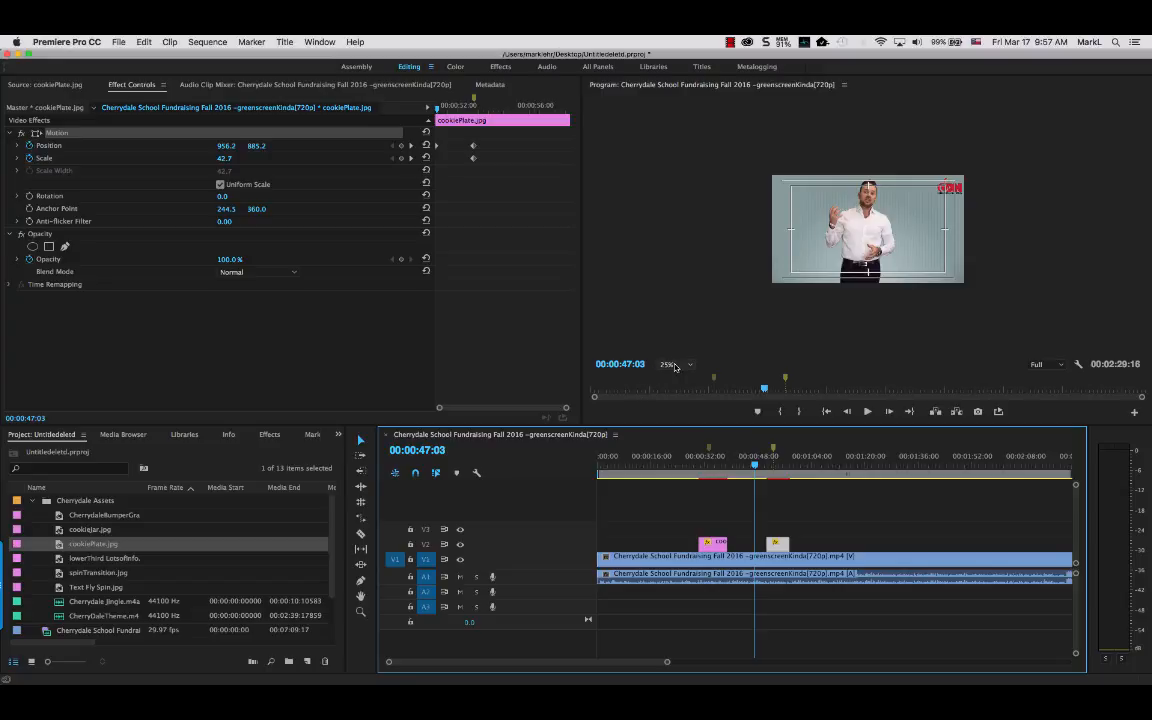
left_click(675, 364)
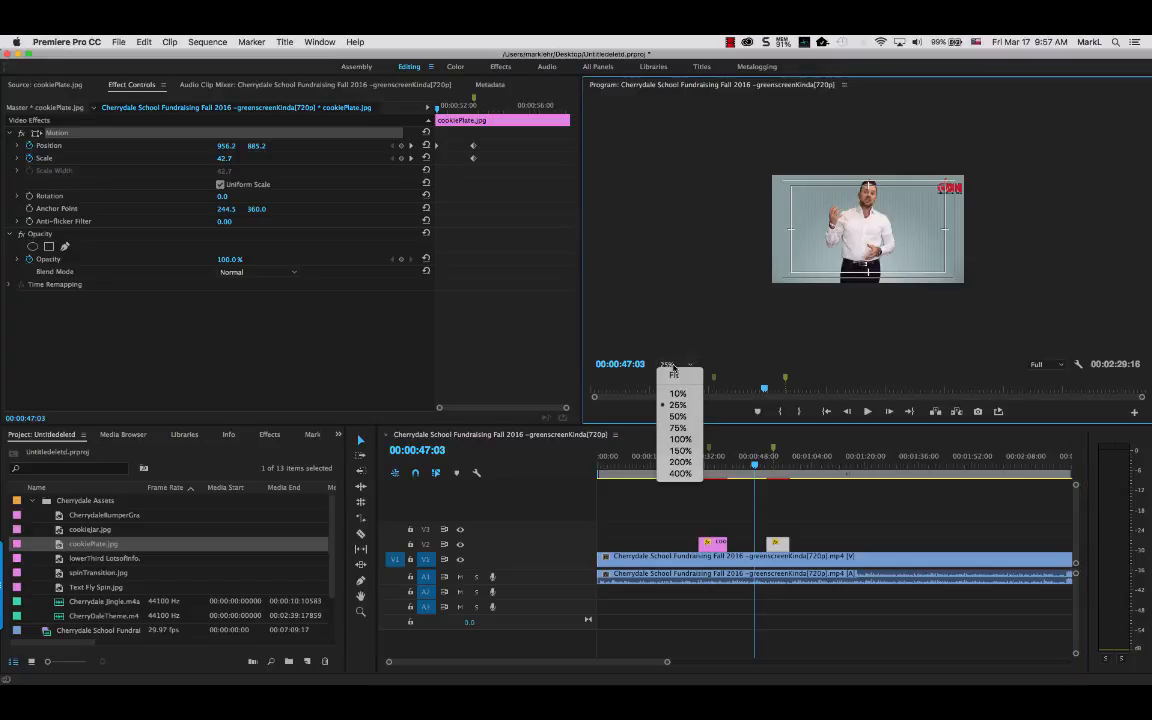
left_click(681, 440)
key("space")
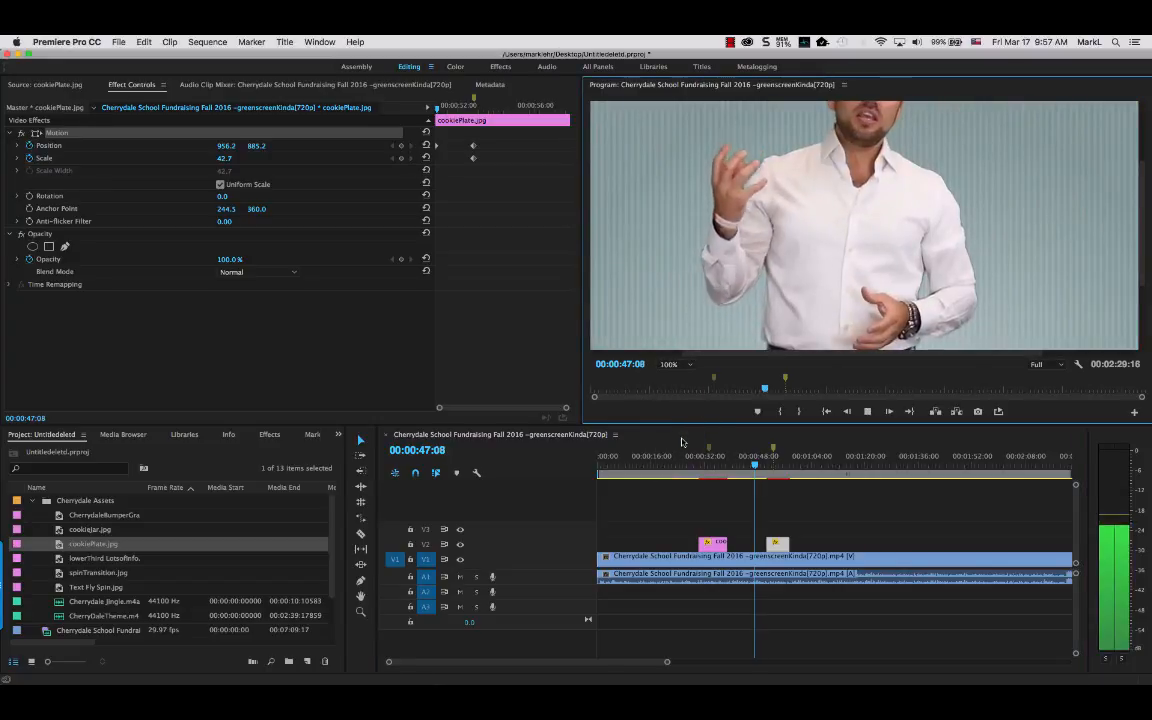
left_click(687, 366)
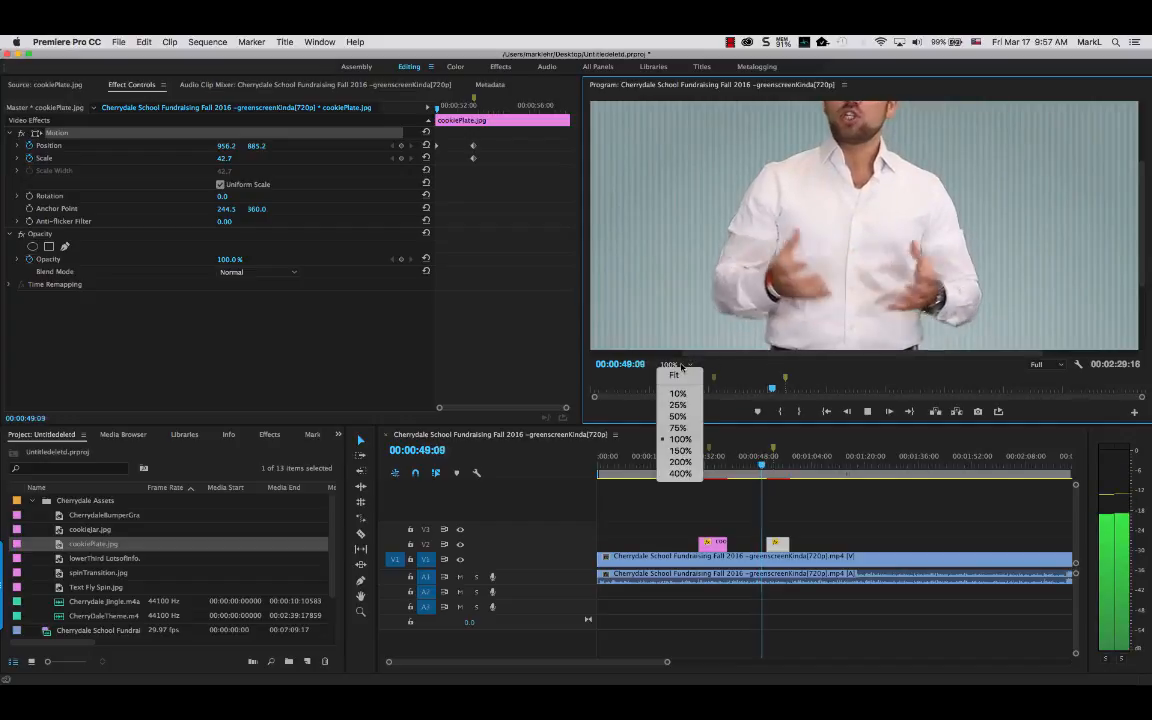
left_click(684, 377)
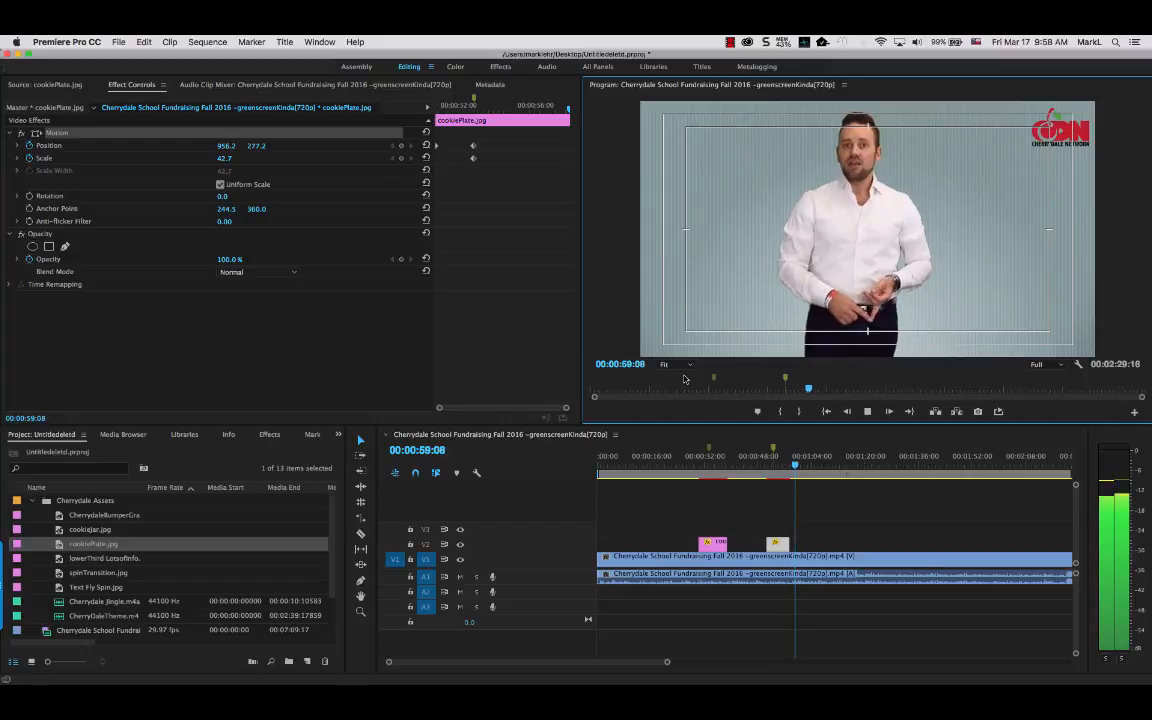
key("space")
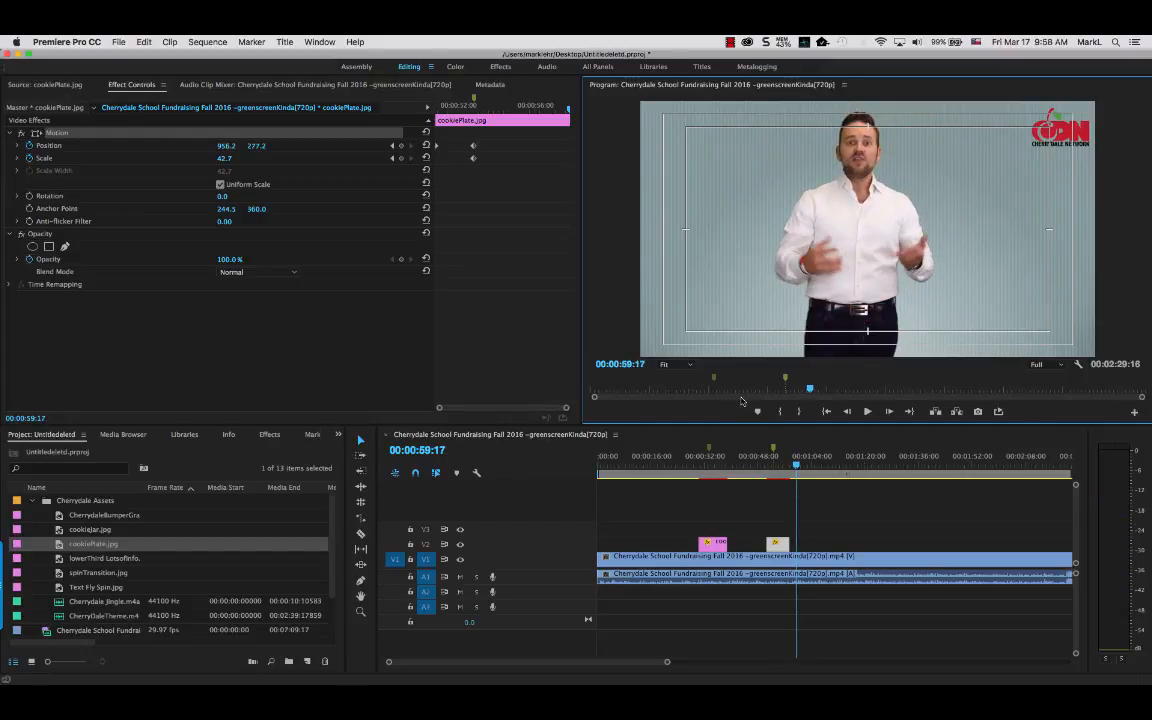
Step: Replay the cookie plate animation from 00:00:50:25 and trim the end of the cookiePlate.jpg clip to 00:00:54:27
left_click(791, 466)
left_click_drag(797, 467, 767, 467)
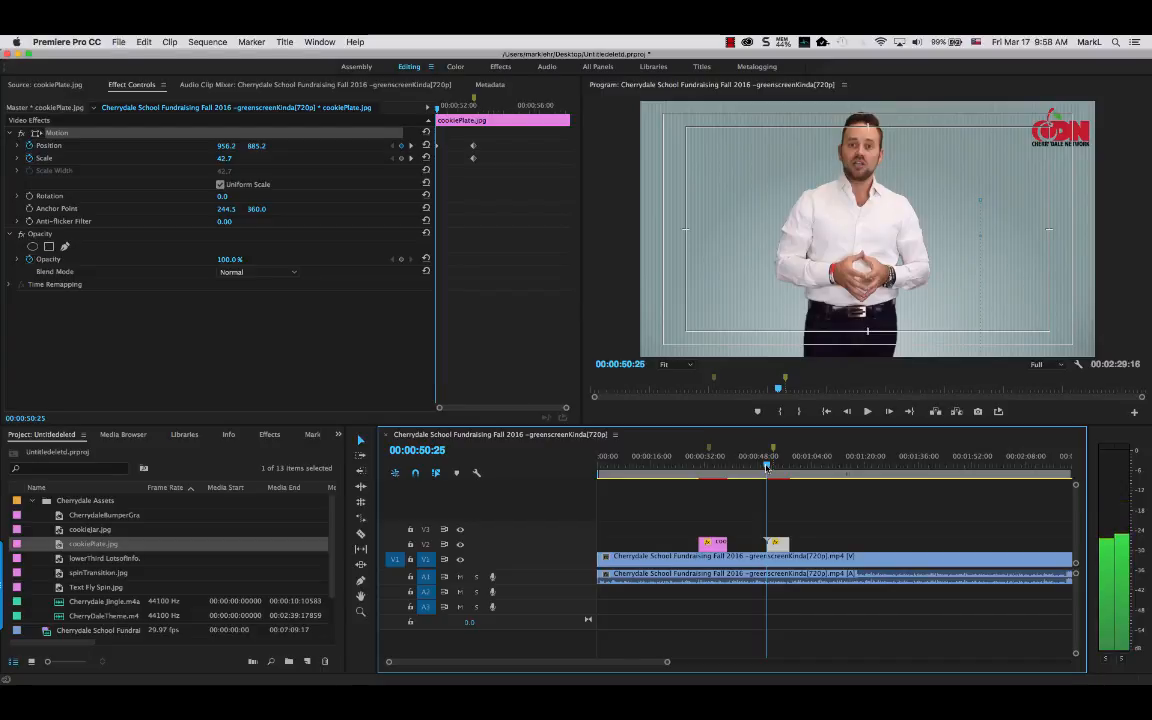
key("space")
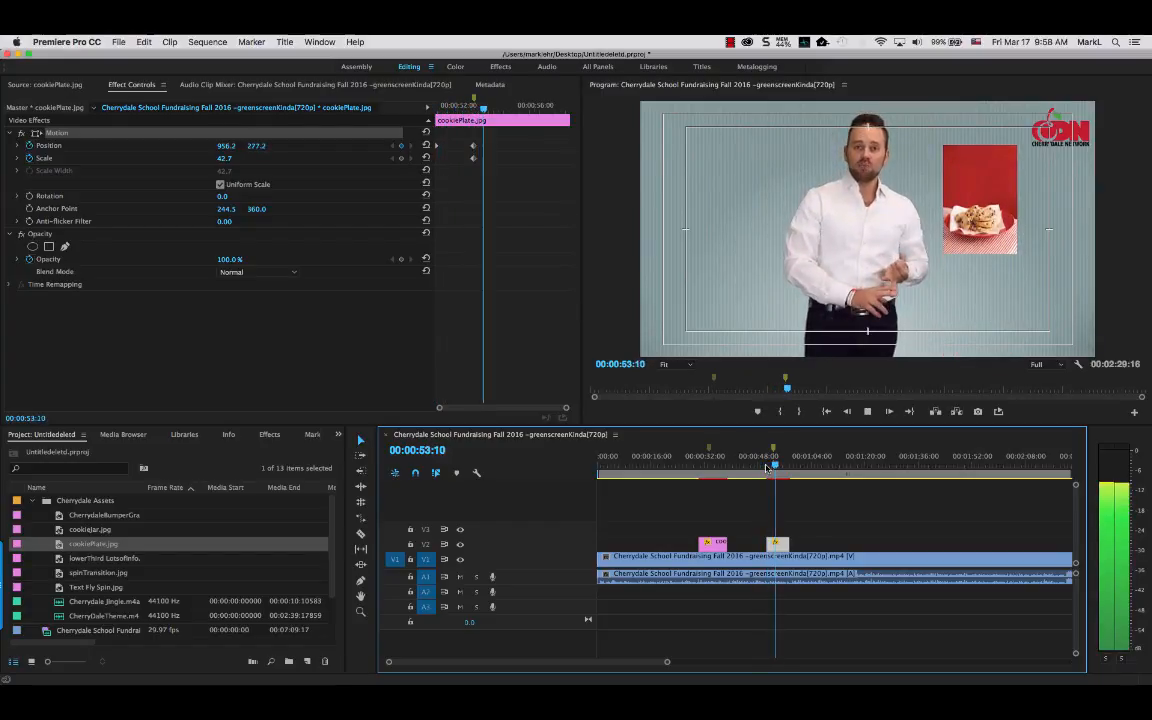
key("space")
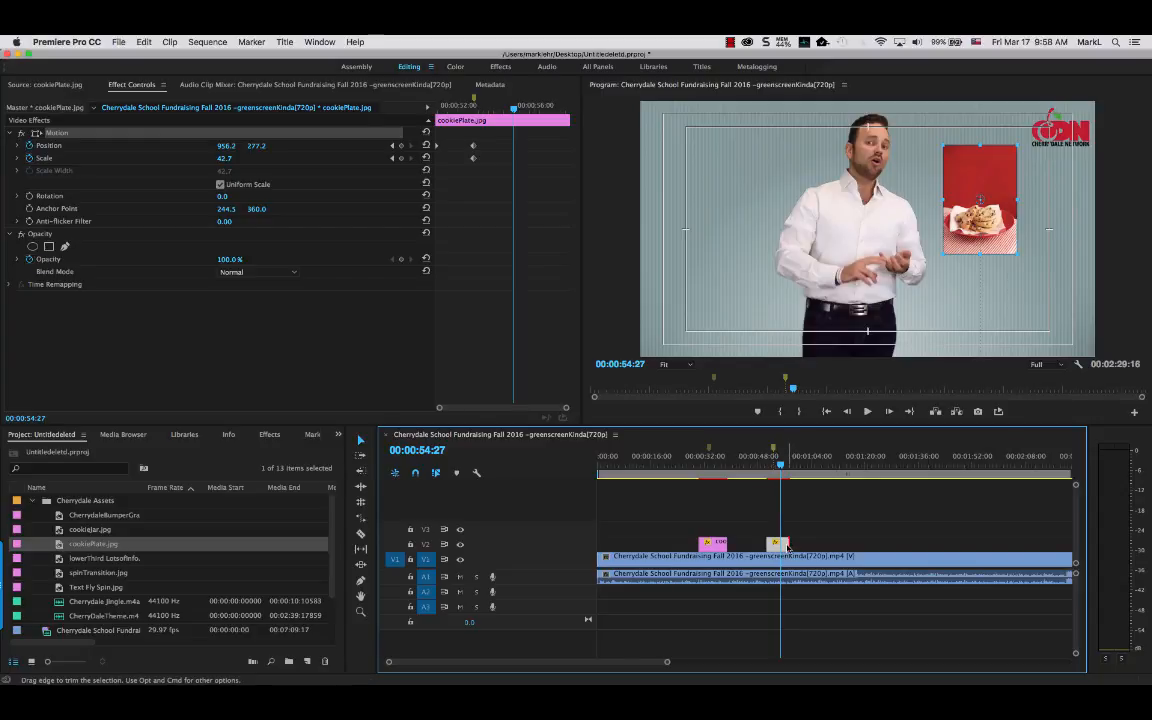
left_click_drag(787, 547, 780, 545)
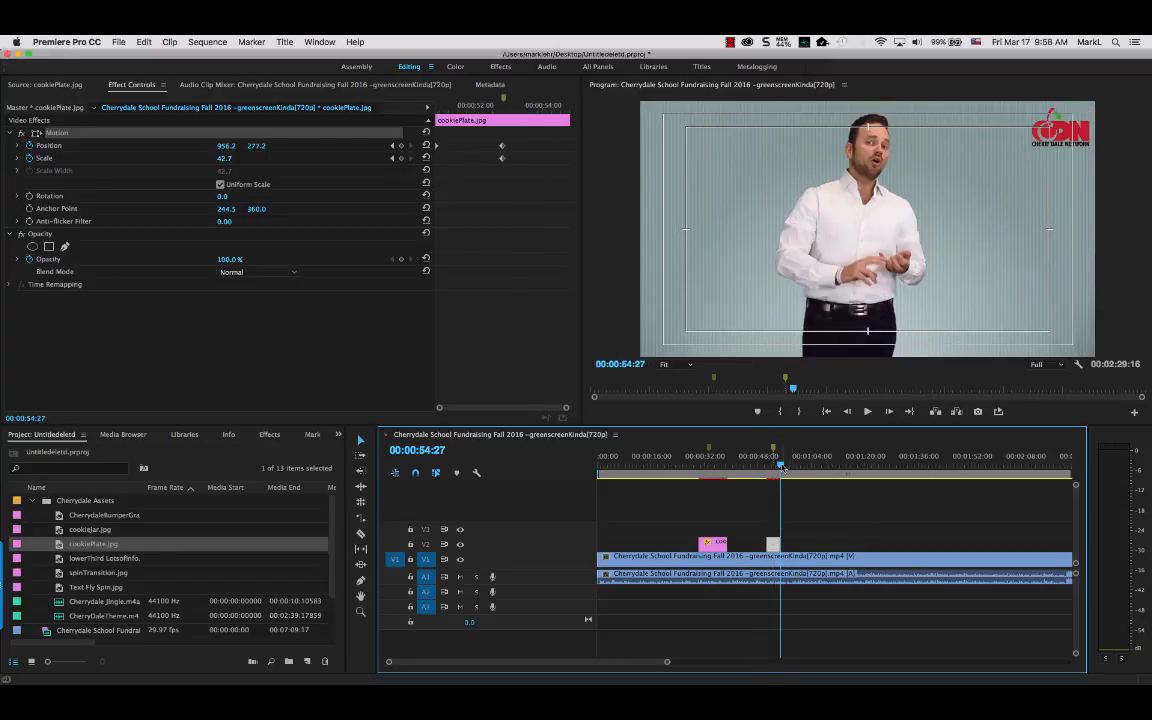
Step: Play back the trimmed cookie plate clip from before its start, and return the playhead to 00:00:52:25
left_click(768, 466)
left_click_drag(768, 466, 757, 466)
key("space")
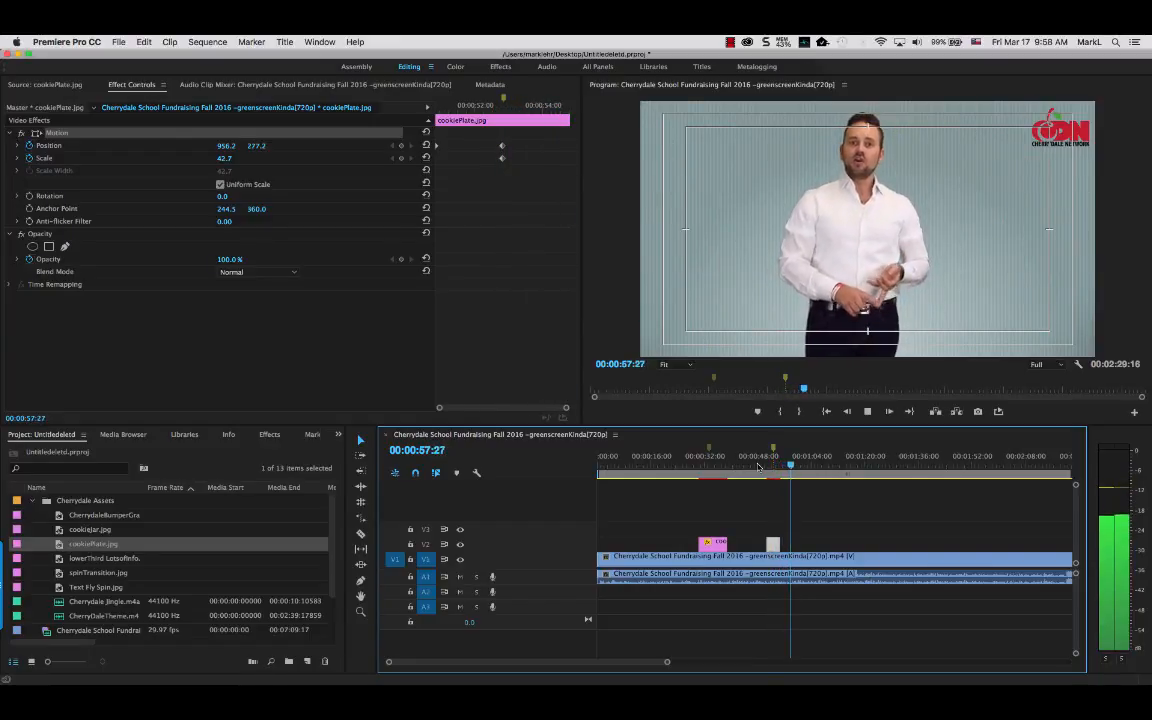
key("space")
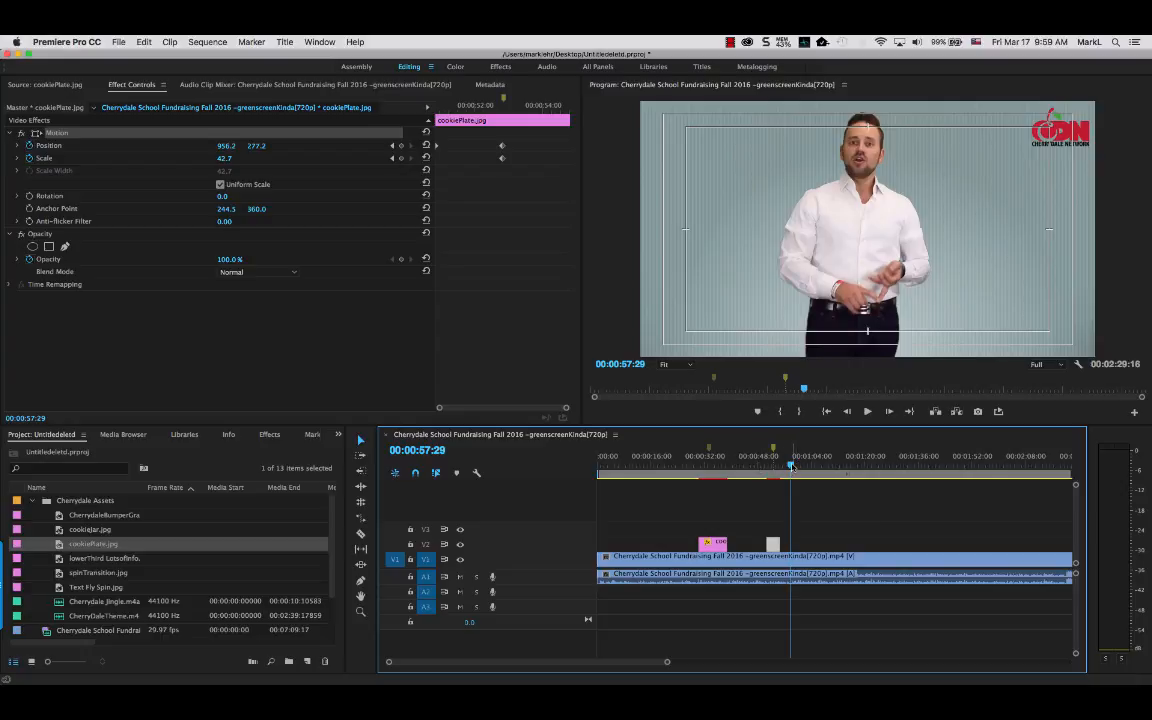
left_click_drag(791, 466, 773, 468)
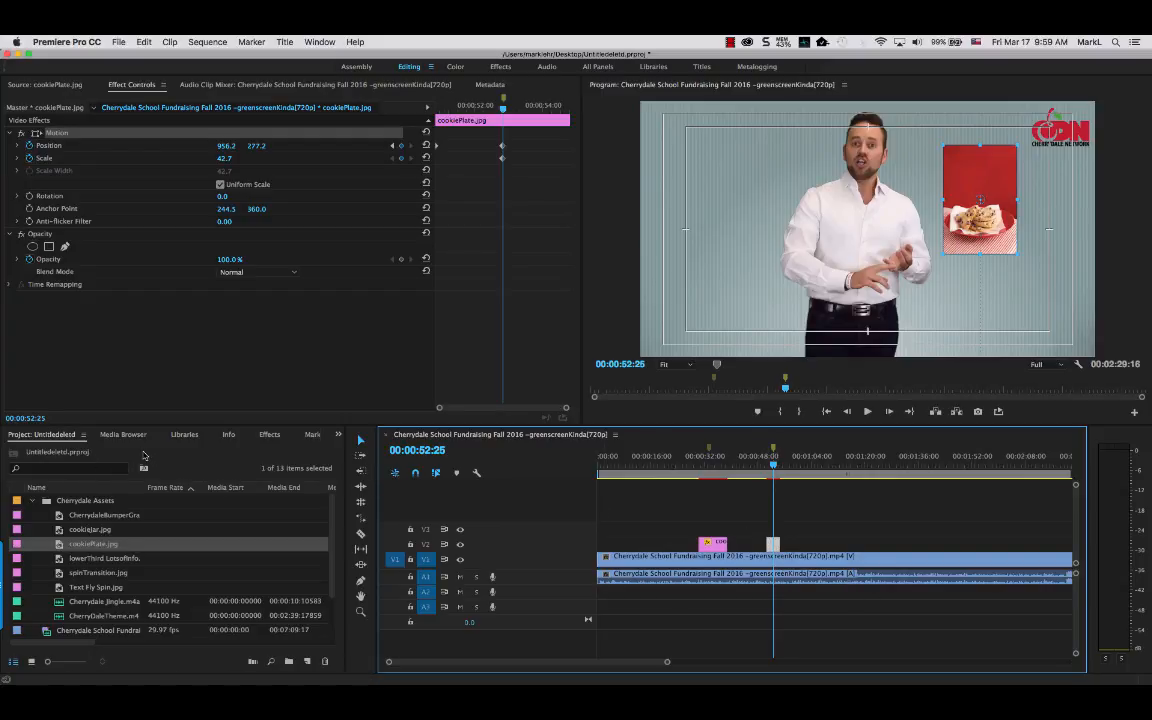
Step: Show the Dissolve group of video transitions in the effects list
left_click(138, 453)
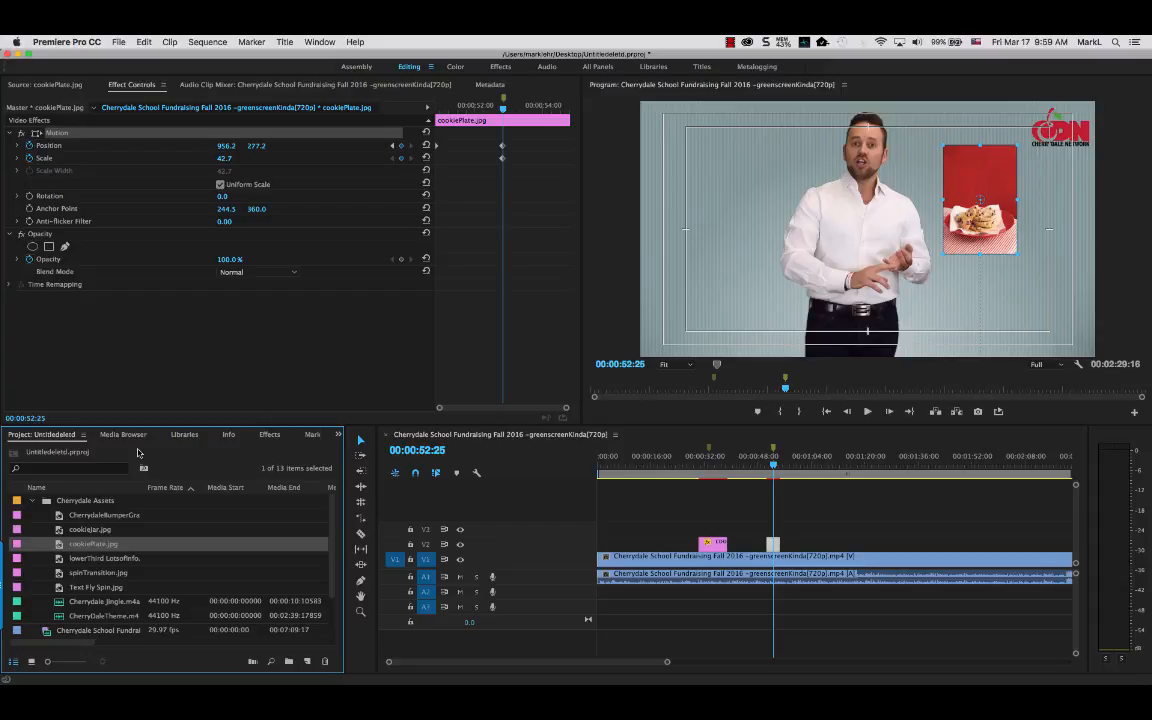
left_click(268, 436)
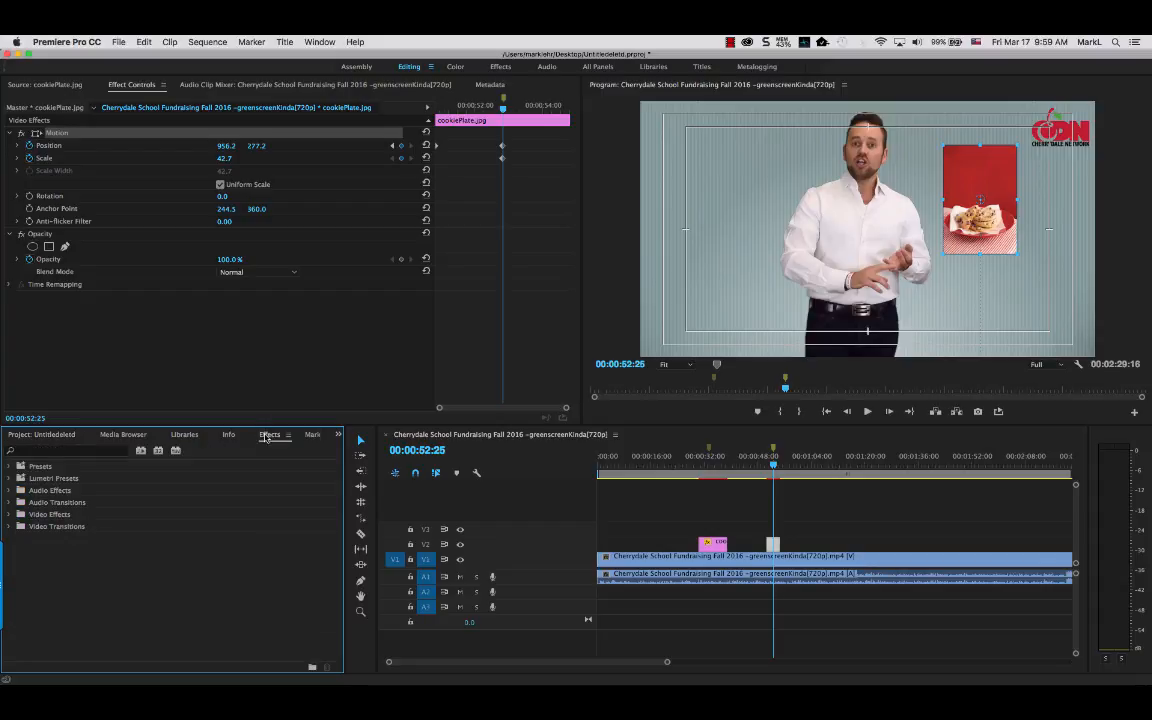
left_click(9, 526)
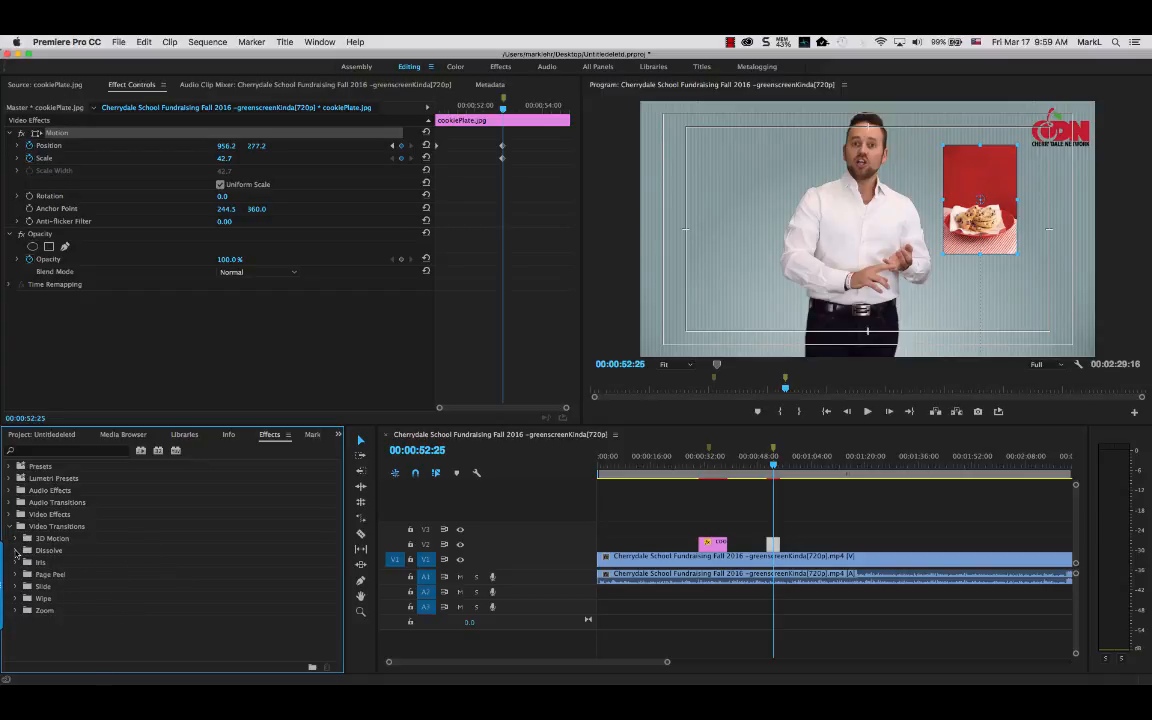
left_click(15, 550)
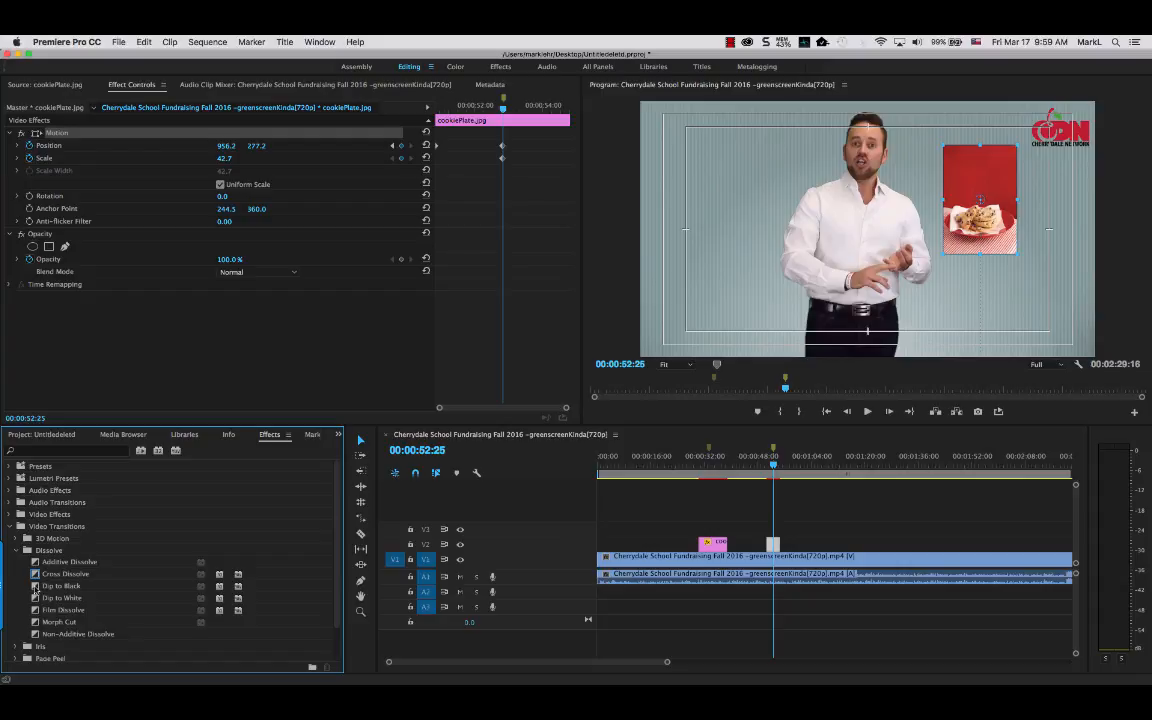
Step: Apply a Dip to Black transition to the end of the cookiePlate.jpg clip on V2 and play it back
left_click(36, 587)
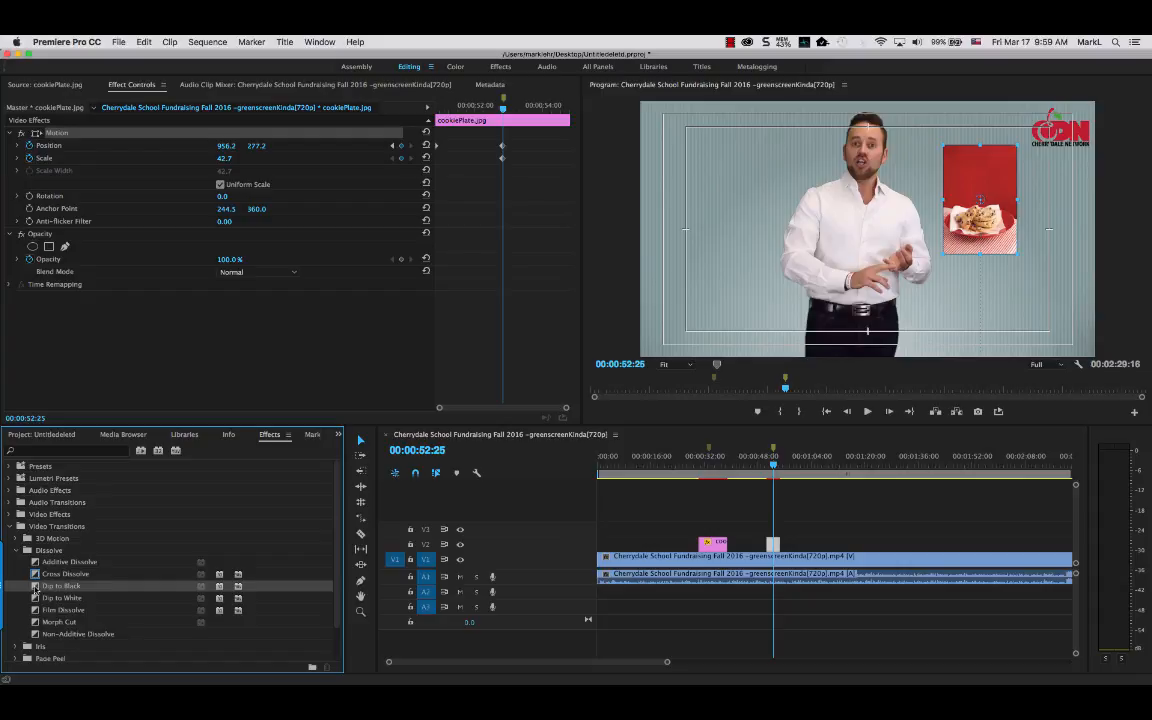
left_click_drag(223, 566, 776, 543)
left_click_drag(775, 544, 773, 544)
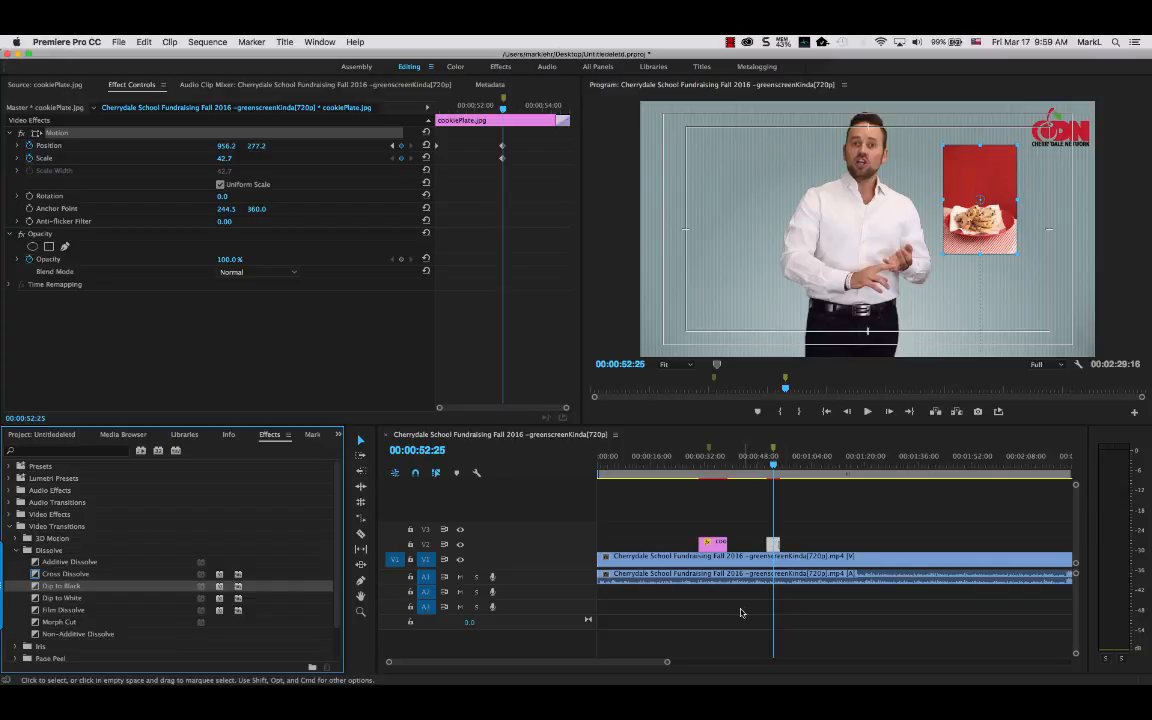
left_click(668, 663)
left_click_drag(668, 663, 626, 663)
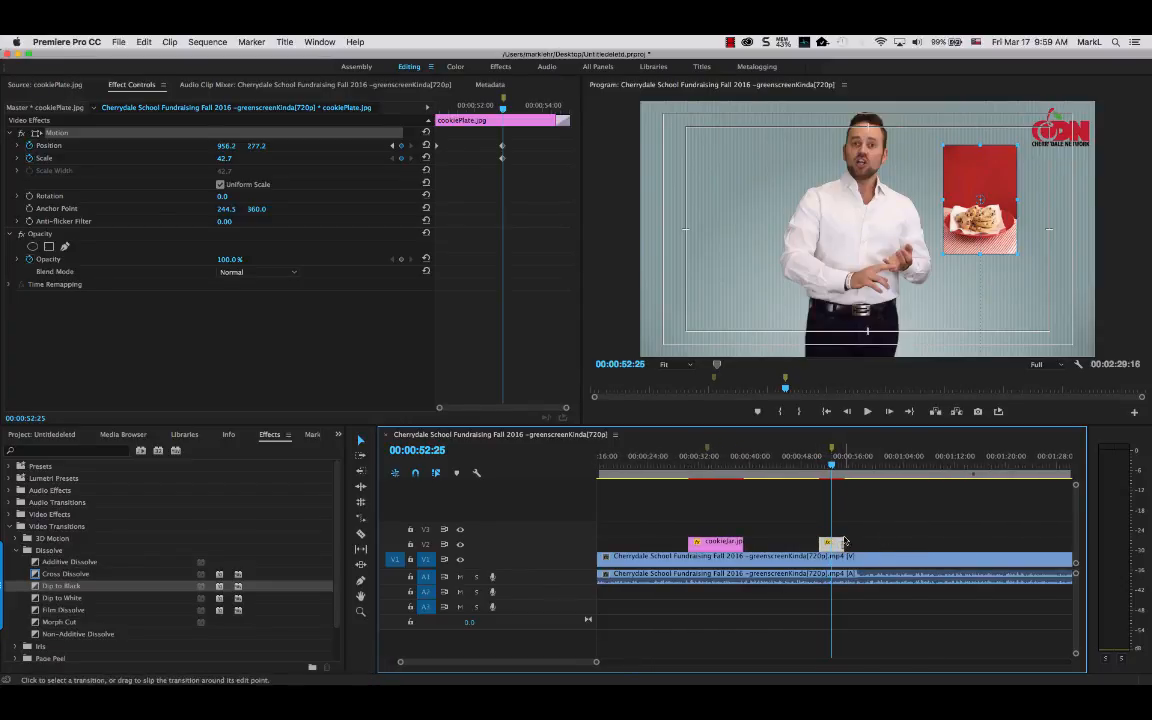
left_click(818, 467)
key("space")
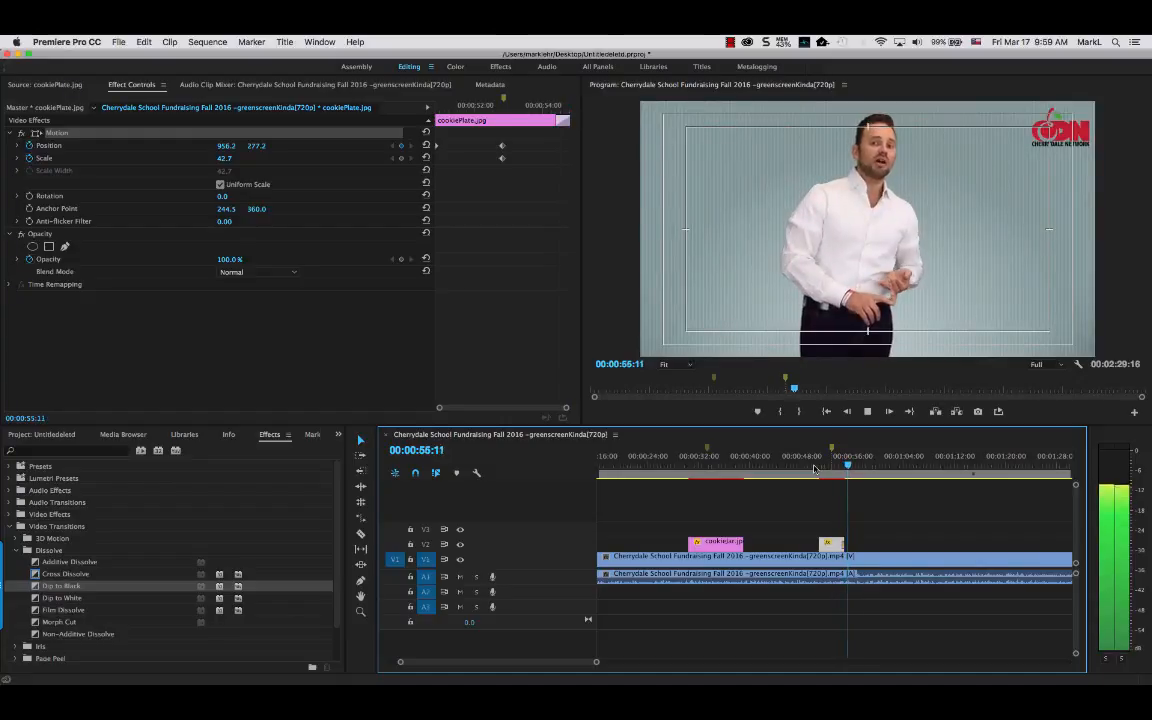
key("space")
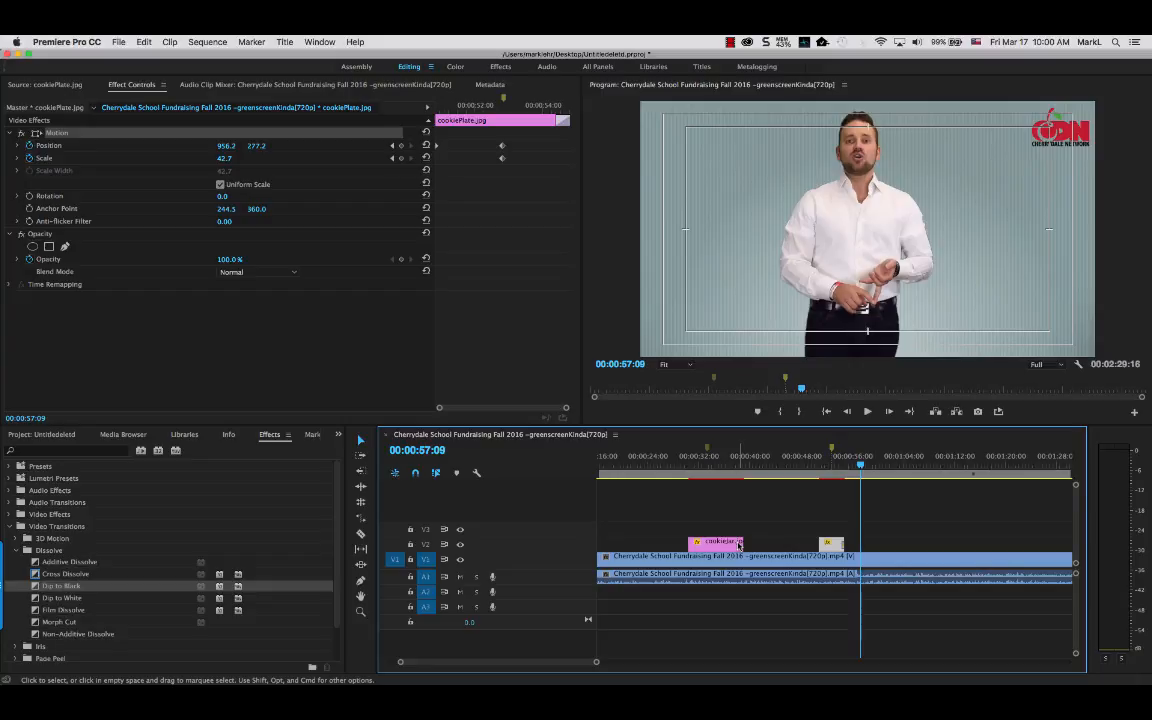
Step: Replace the transition at the end of the cookiePlate.jpg clip with a Cross Dissolve and play it back from 00:00:50:25
left_click(847, 466)
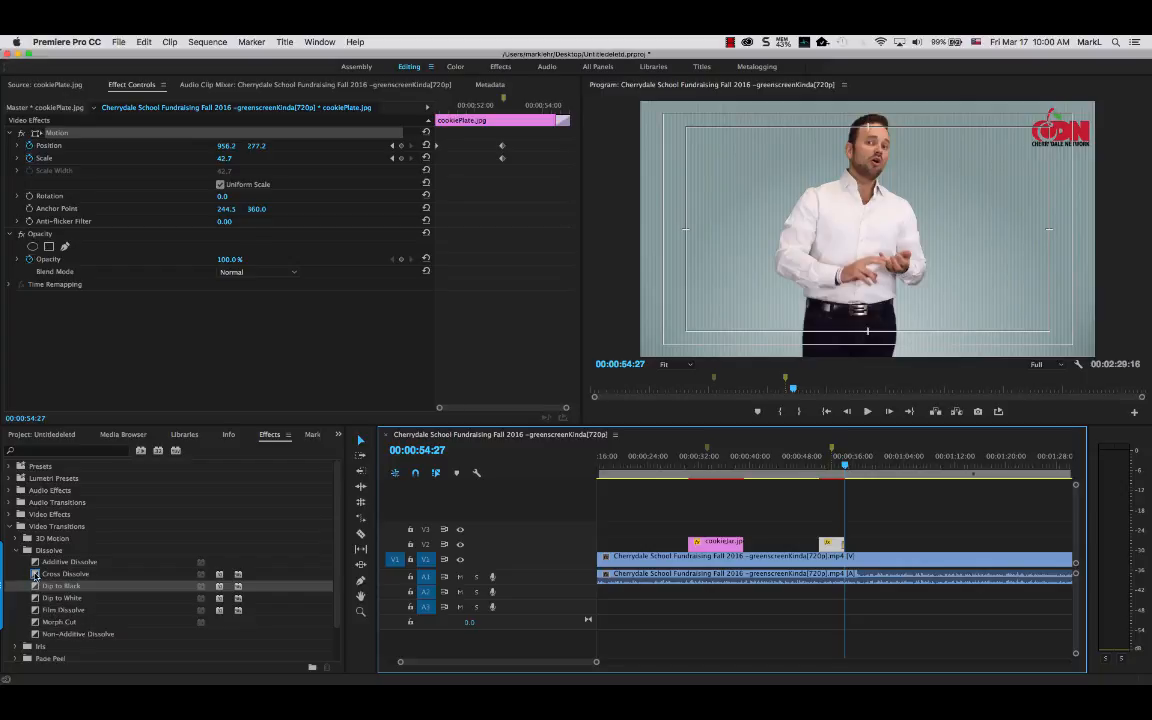
left_click_drag(36, 575, 842, 545)
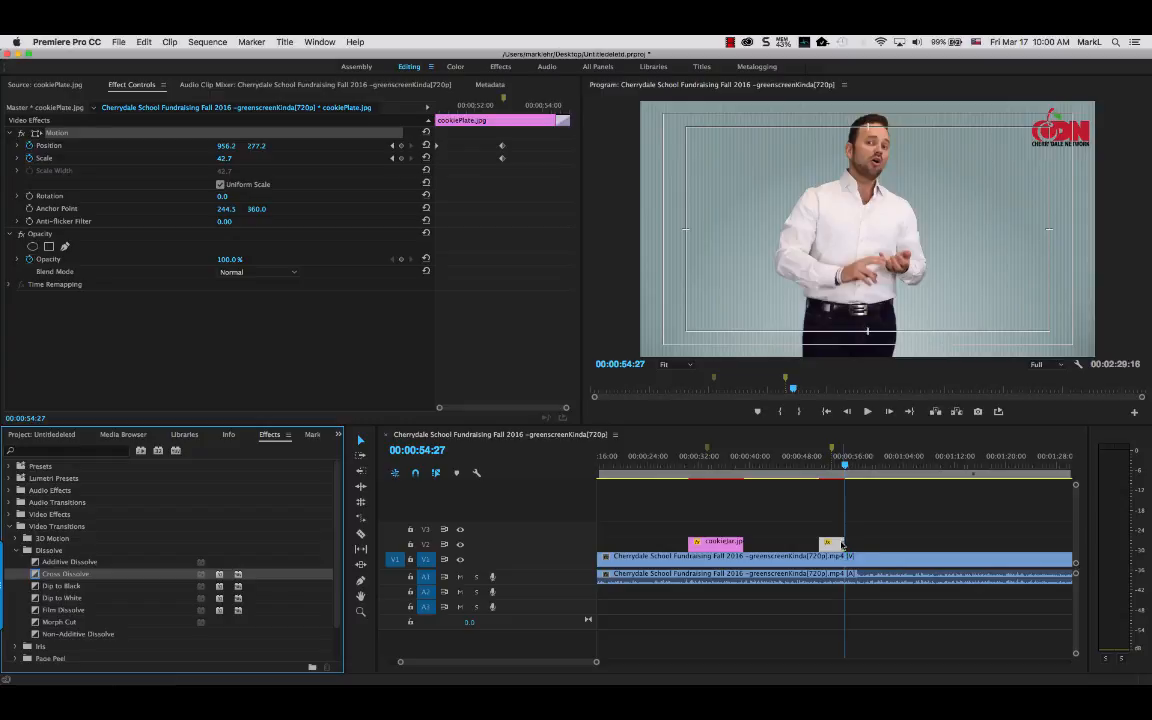
left_click_drag(845, 466, 818, 466)
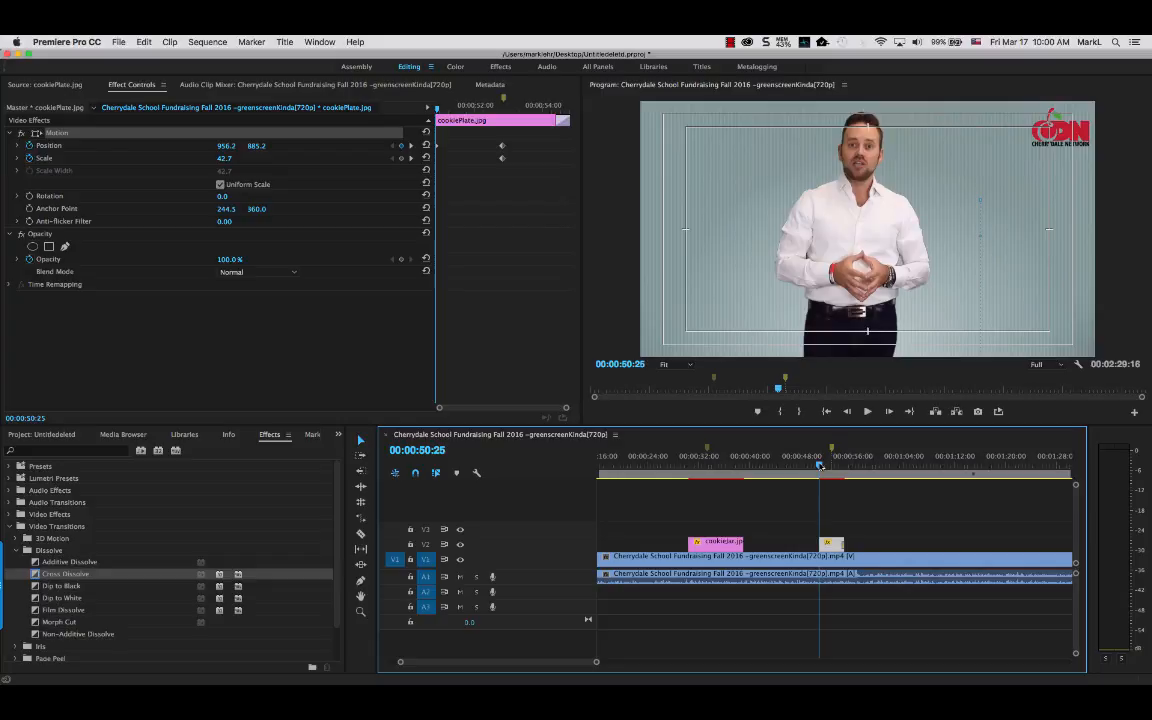
key("space")
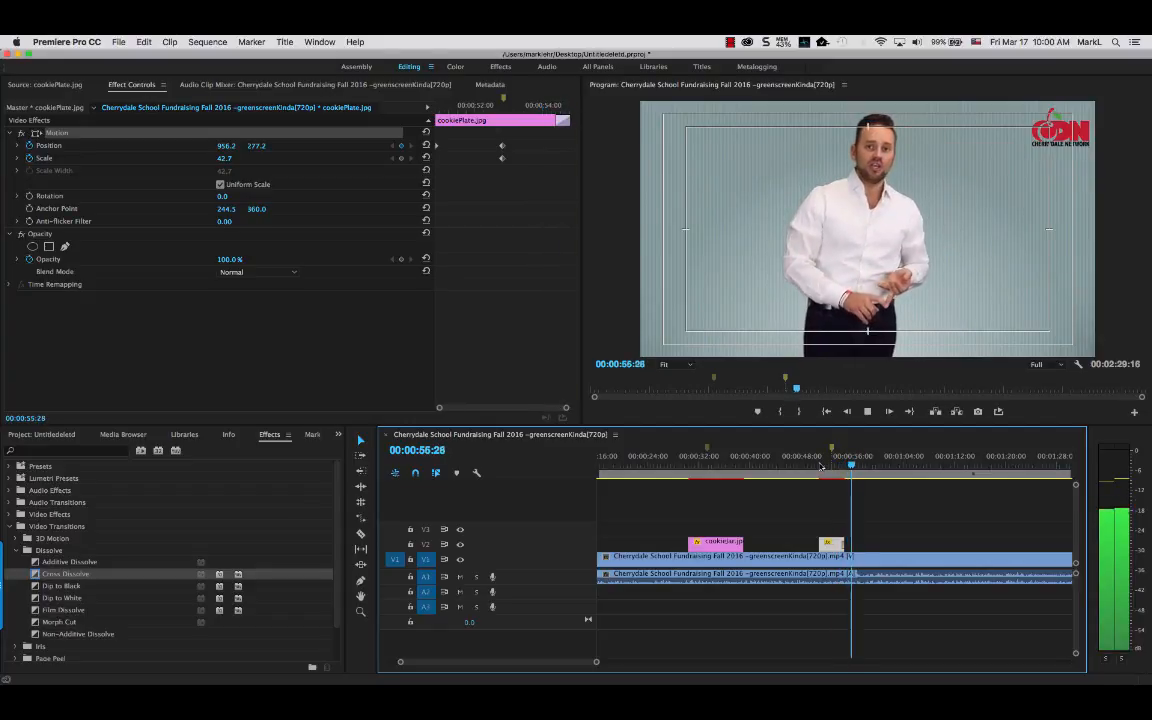
key("space")
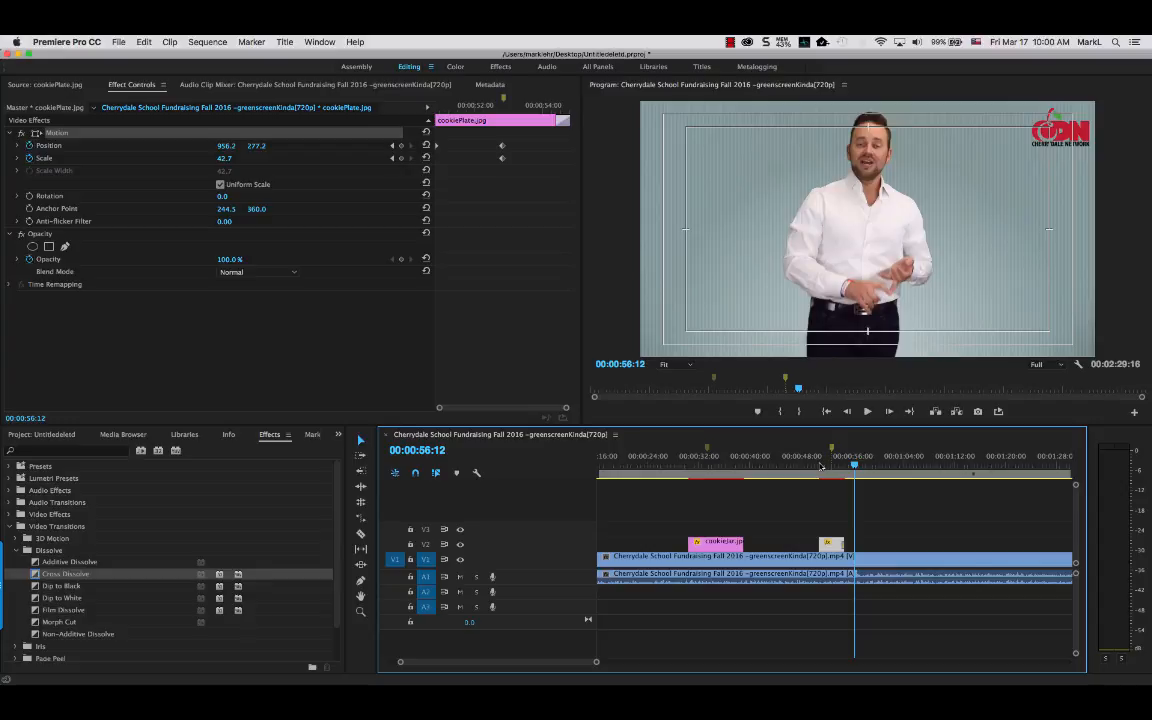
Step: Apply a Cross Dissolve to the end of the cookieJar.jpg clip on V2 and play it back from 00:00:36:27
key("super+s")
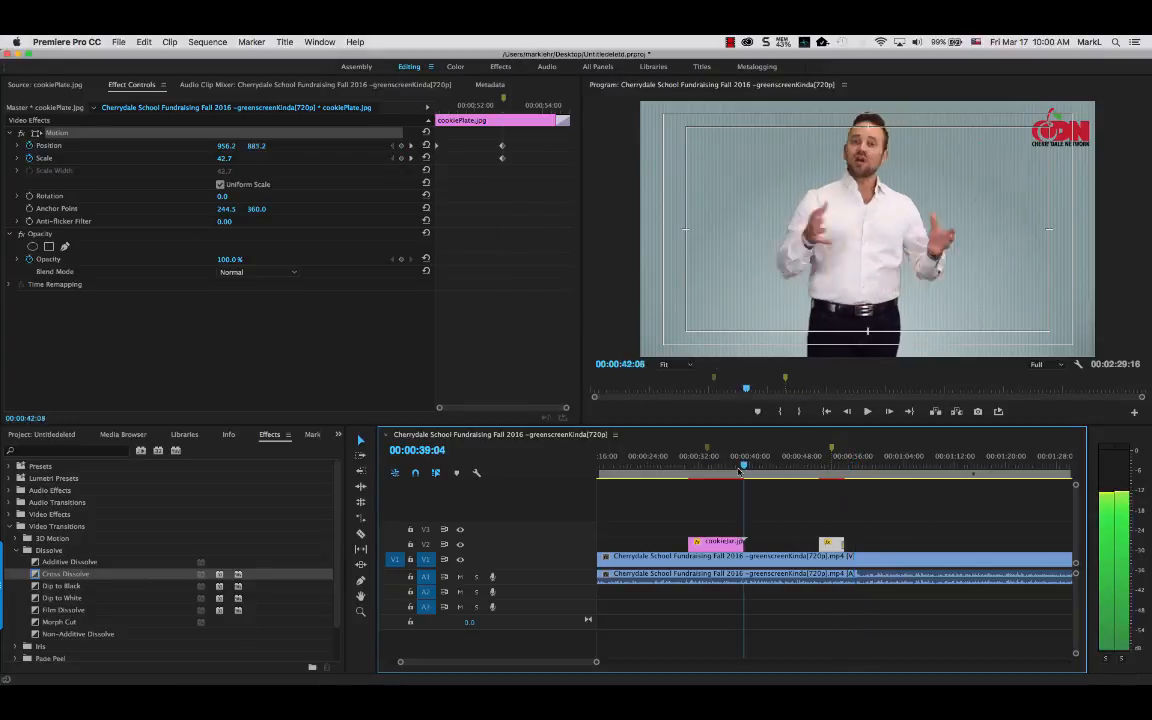
key("space")
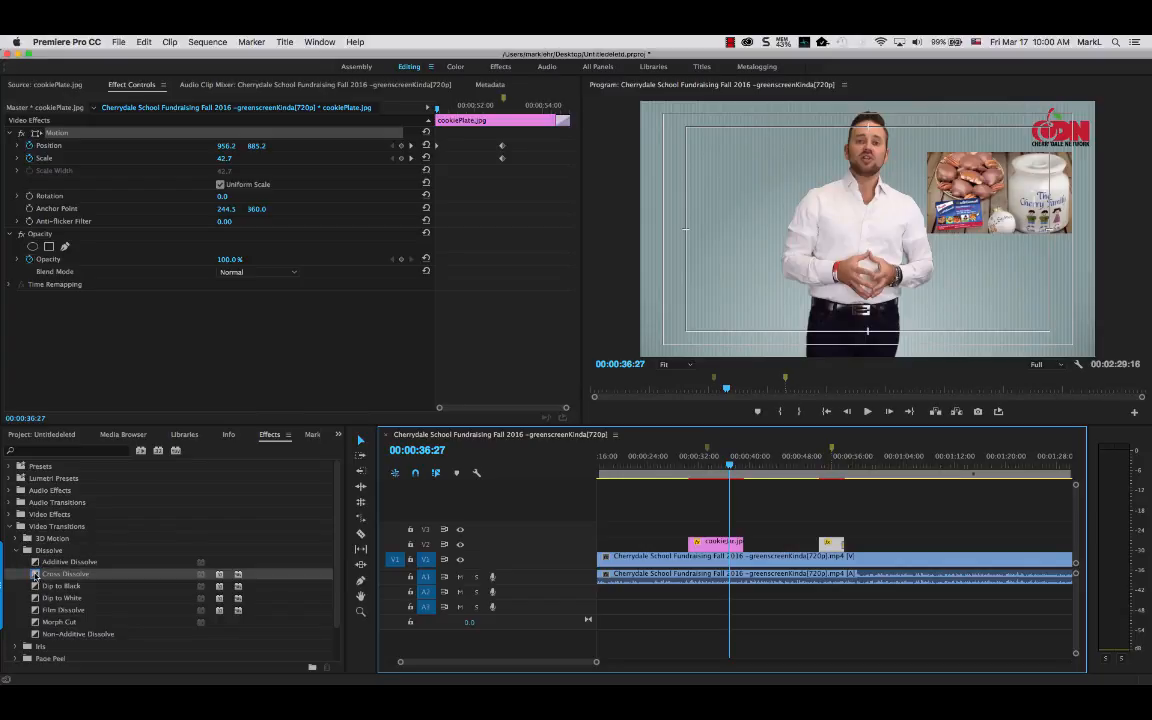
left_click_drag(35, 576, 738, 546)
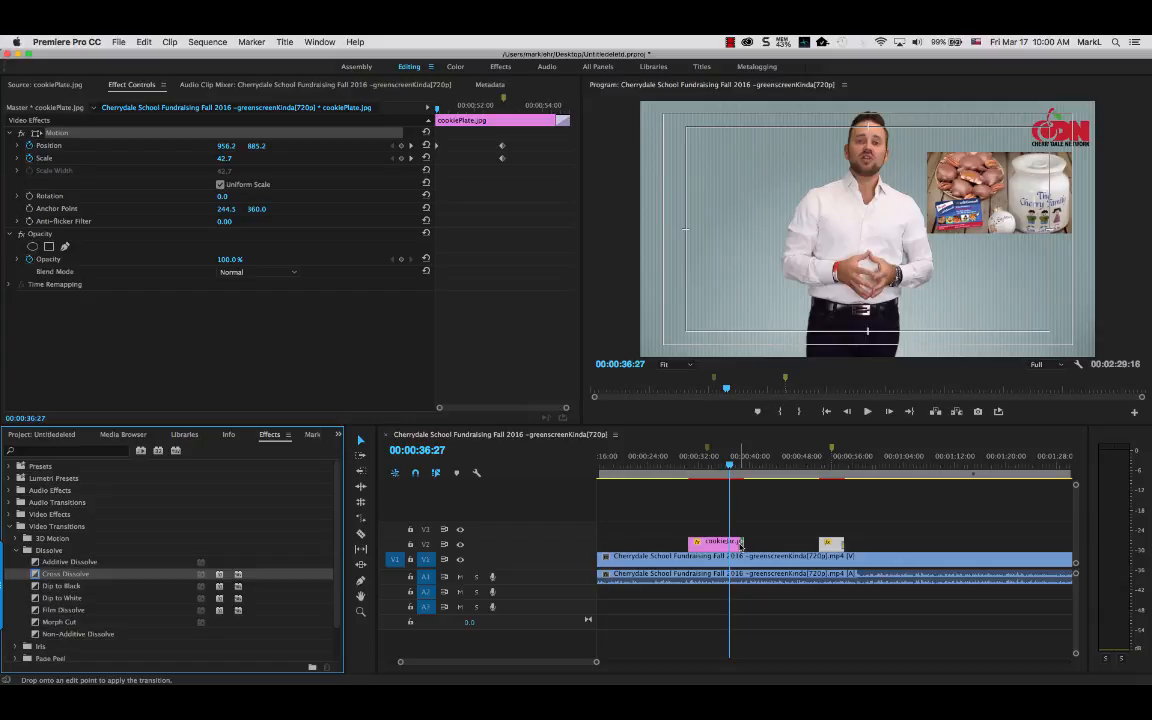
left_click_drag(740, 545, 740, 545)
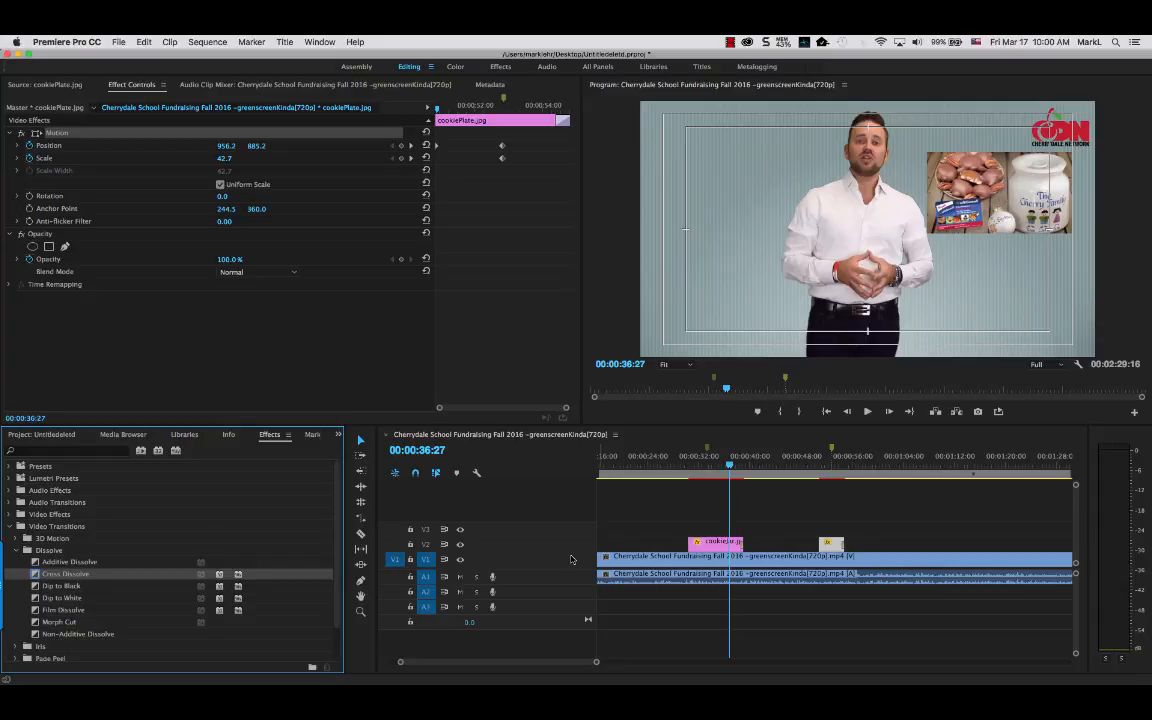
key("space")
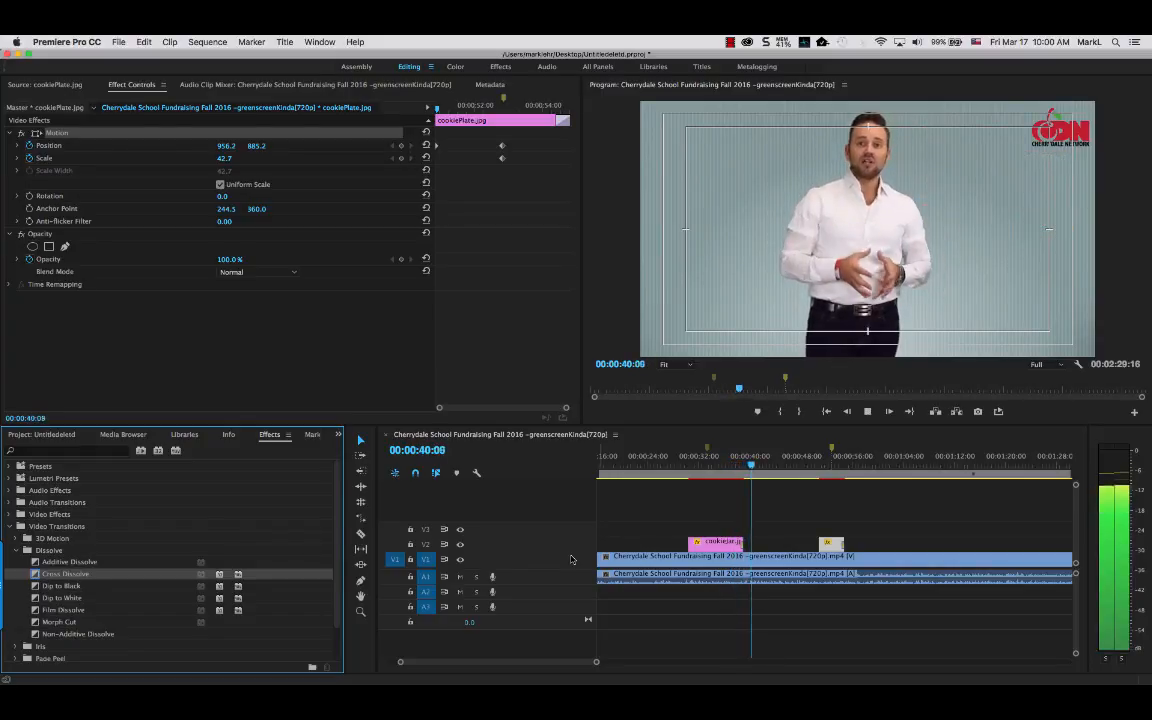
key("space")
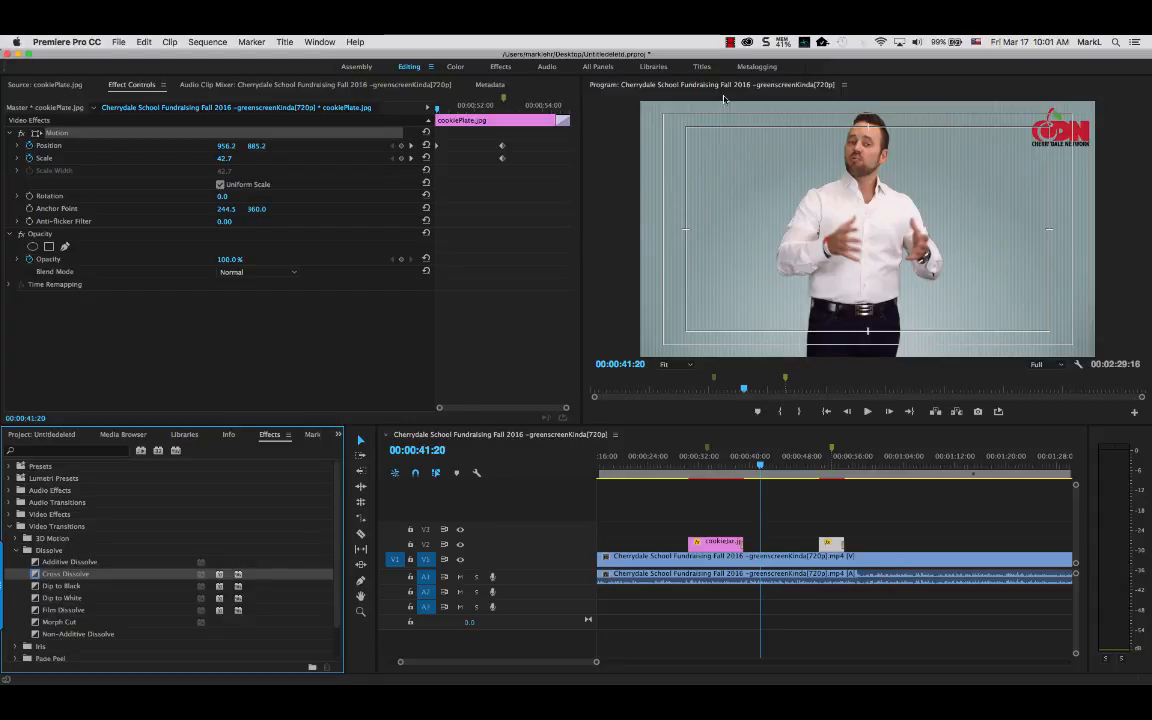
left_click(730, 43)
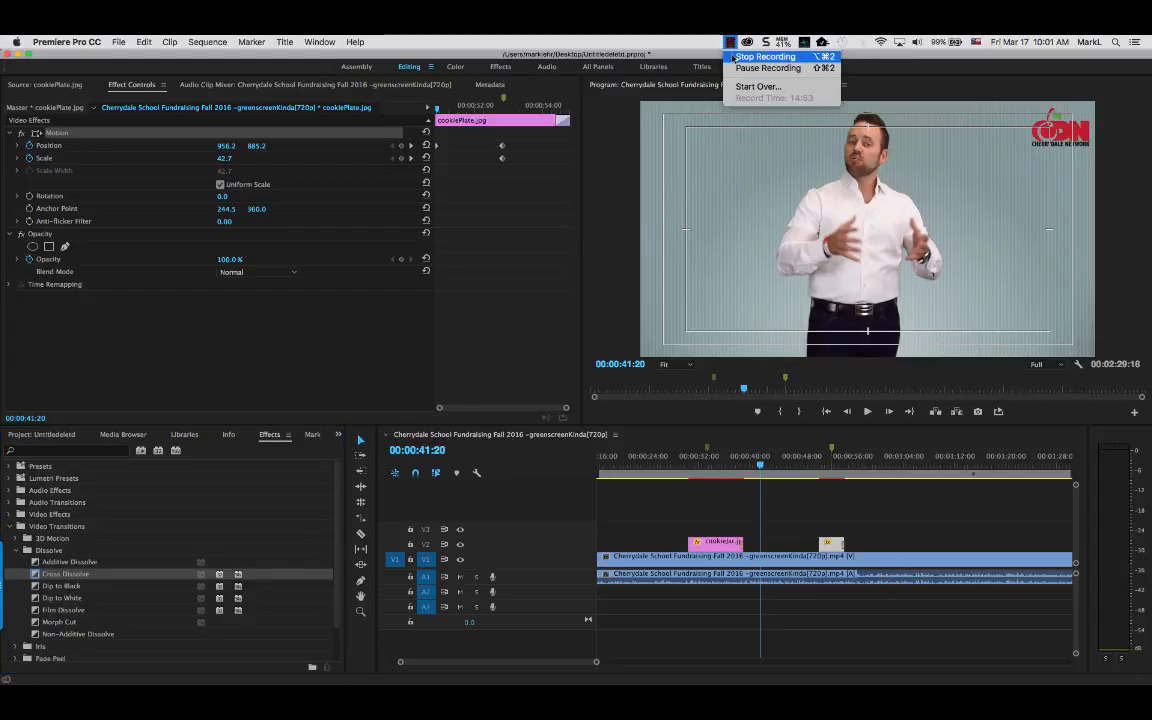